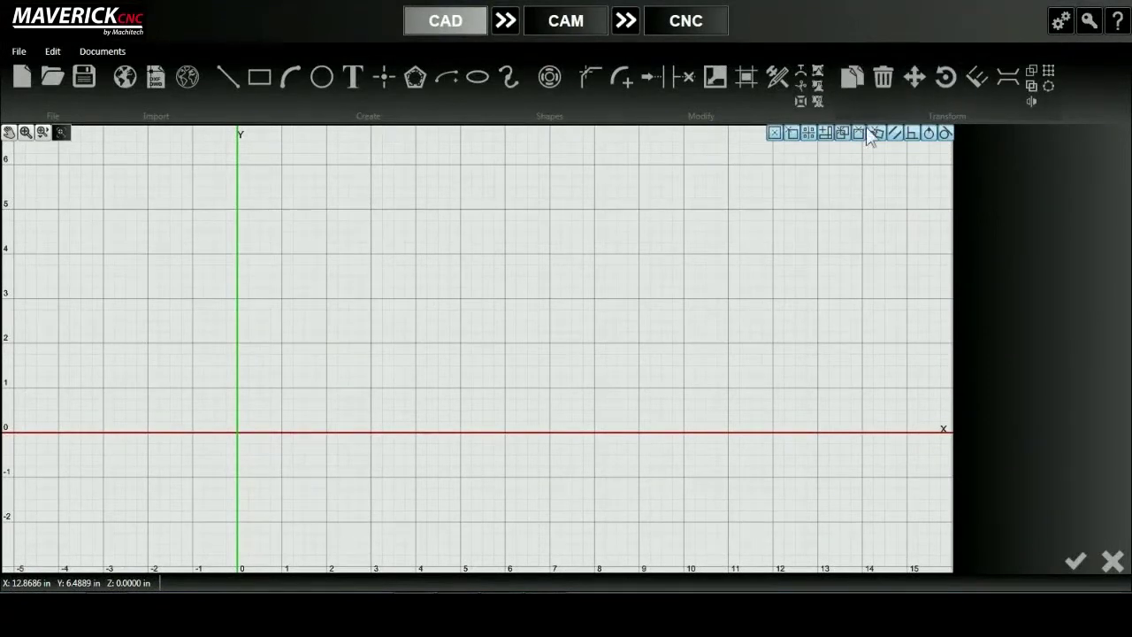
Step: Insert the angled bracket shape with its rounded upper corner and four holes at the origin, keeping the 3.0000 in width and height
left_click(537, 98)
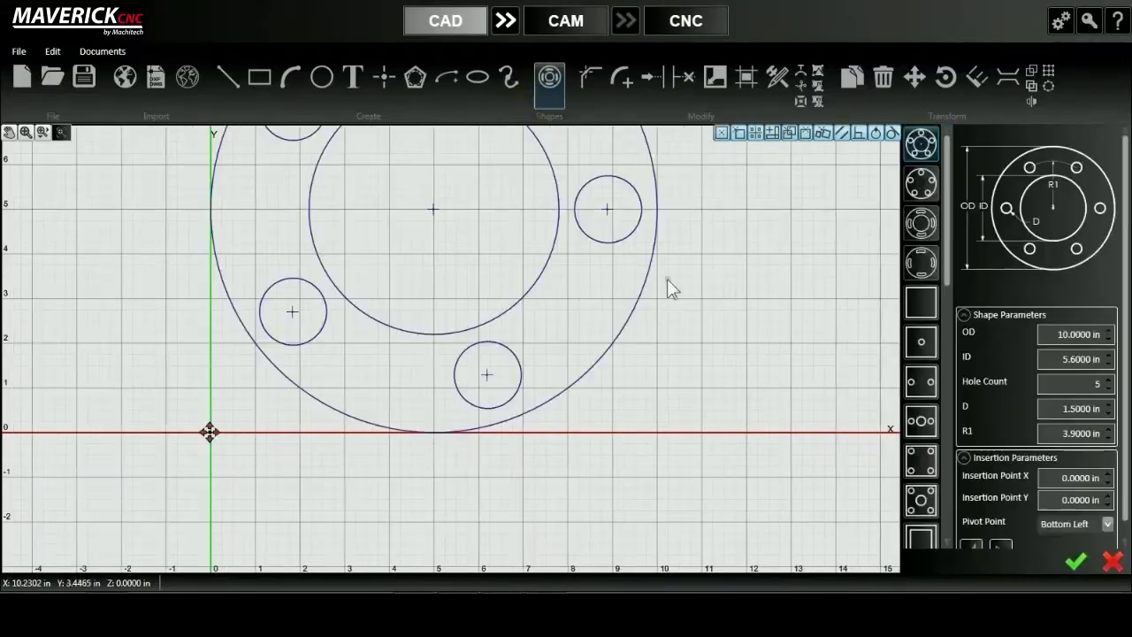
scroll(920, 336, "down", 10)
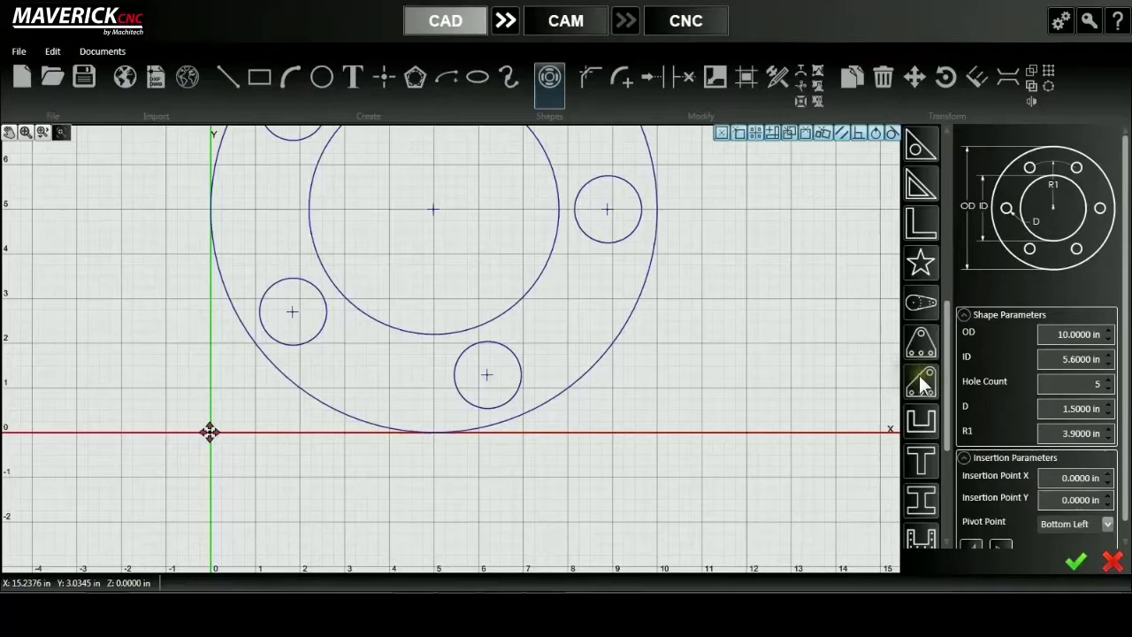
left_click(921, 382)
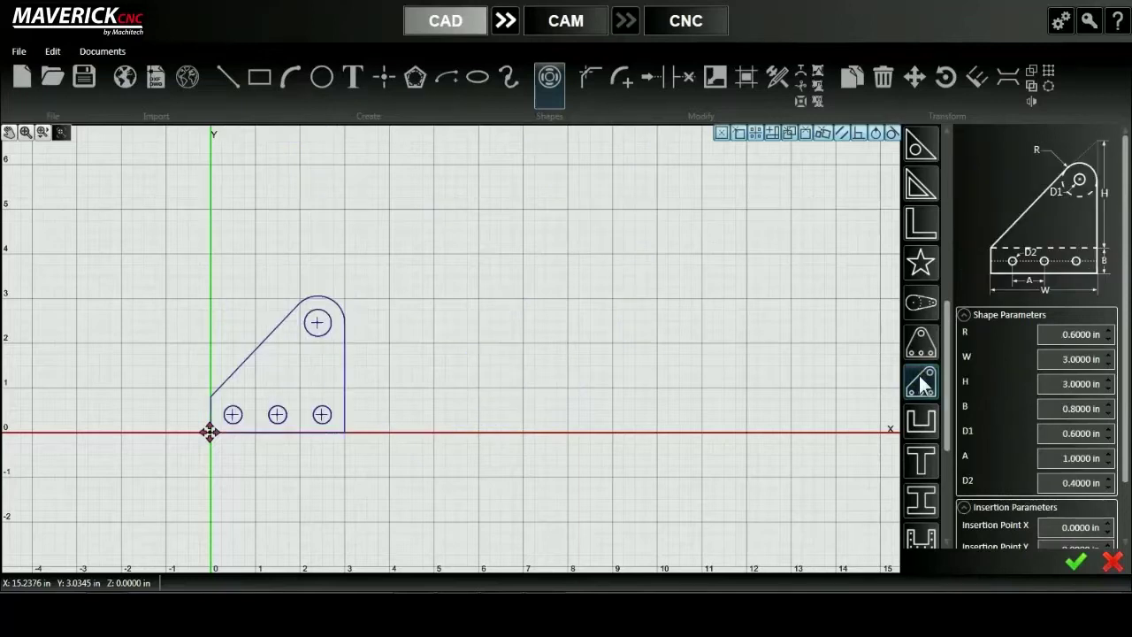
left_click(1075, 561)
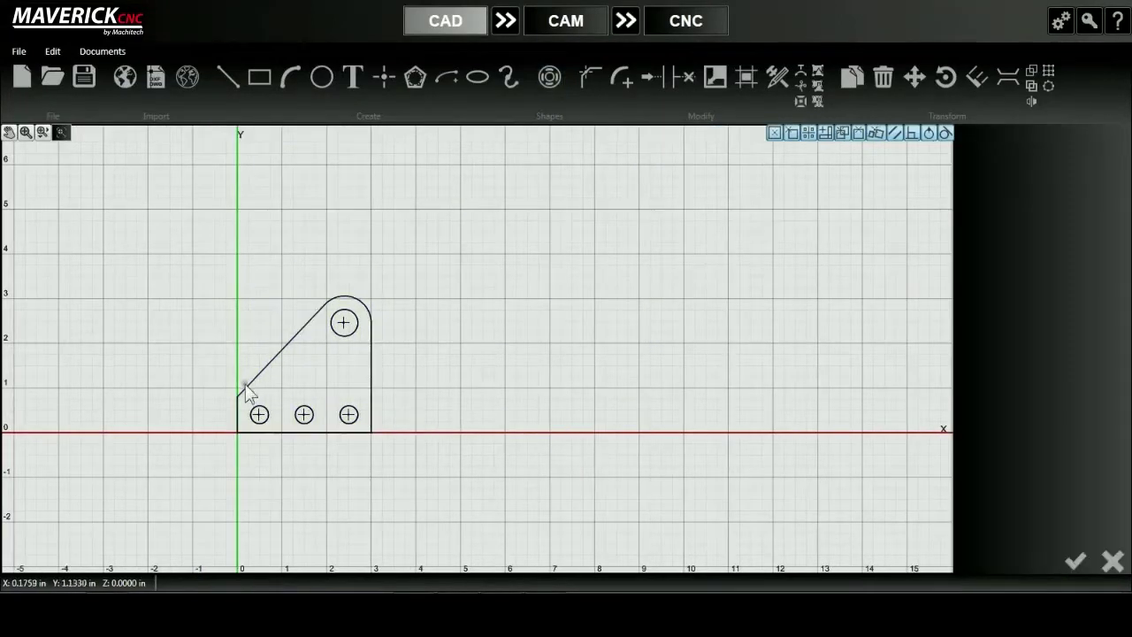
Step: Cut the bracket's sloped edge into two segments at its midpoint, about X 1.13 in, Y 2.0 in
scroll(243, 389, "up", 1)
scroll(234, 403, "up", 1)
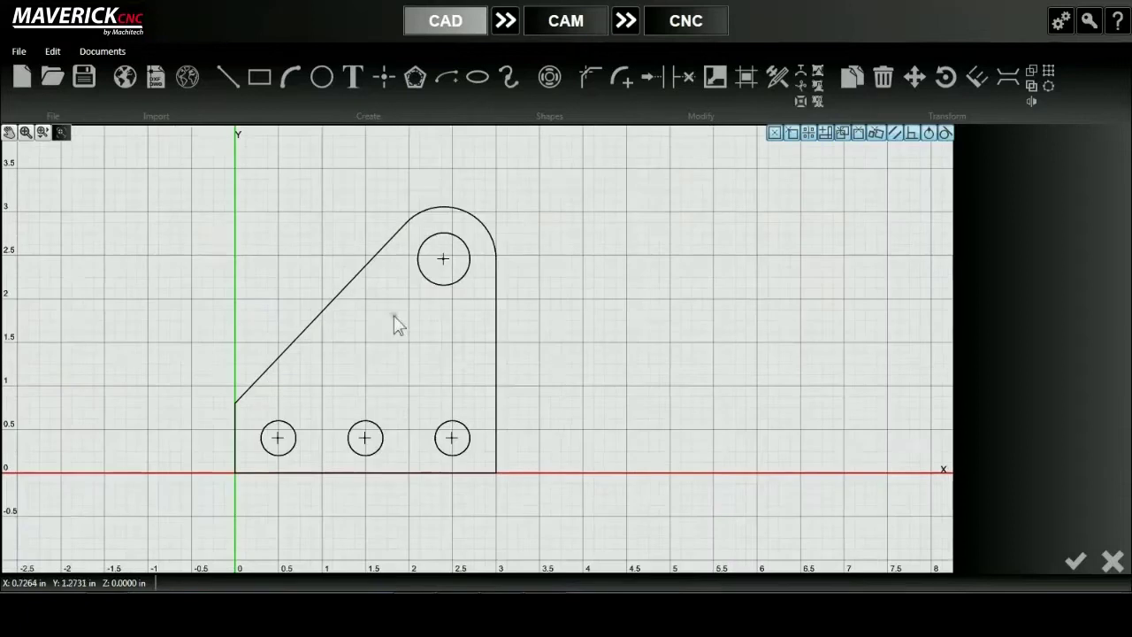
left_click(797, 87)
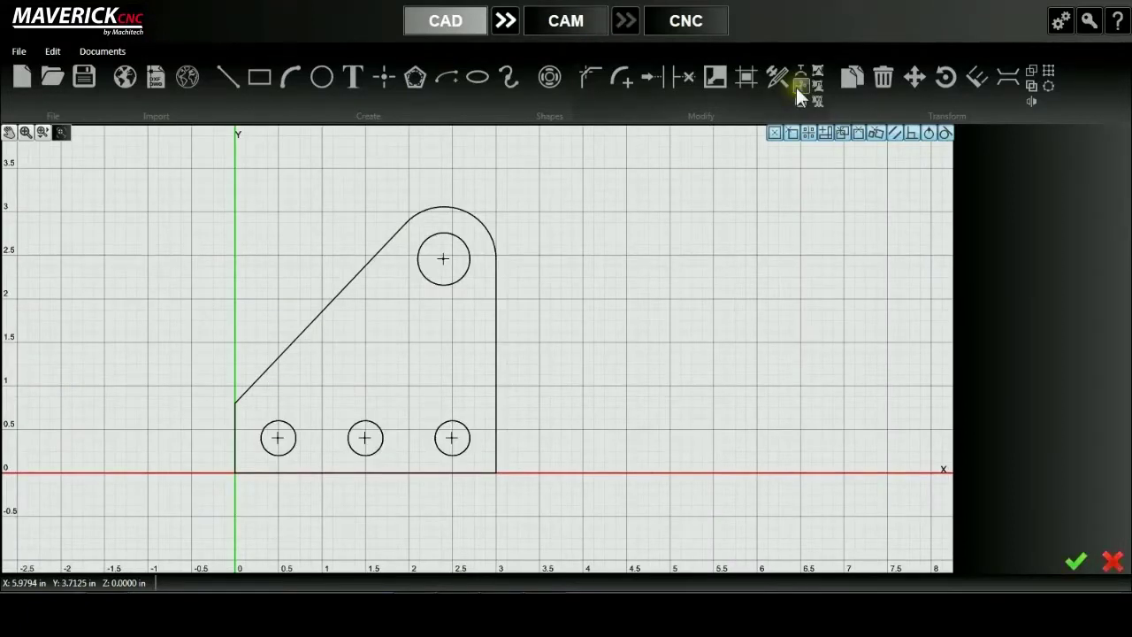
left_click(327, 306)
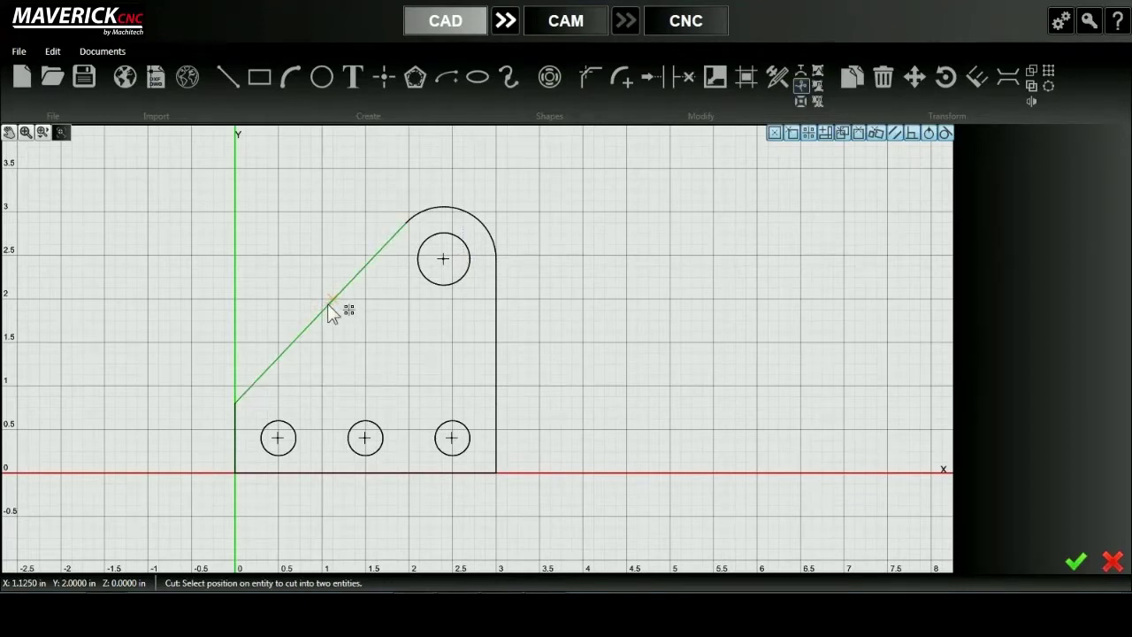
left_click(328, 304)
left_click(332, 293)
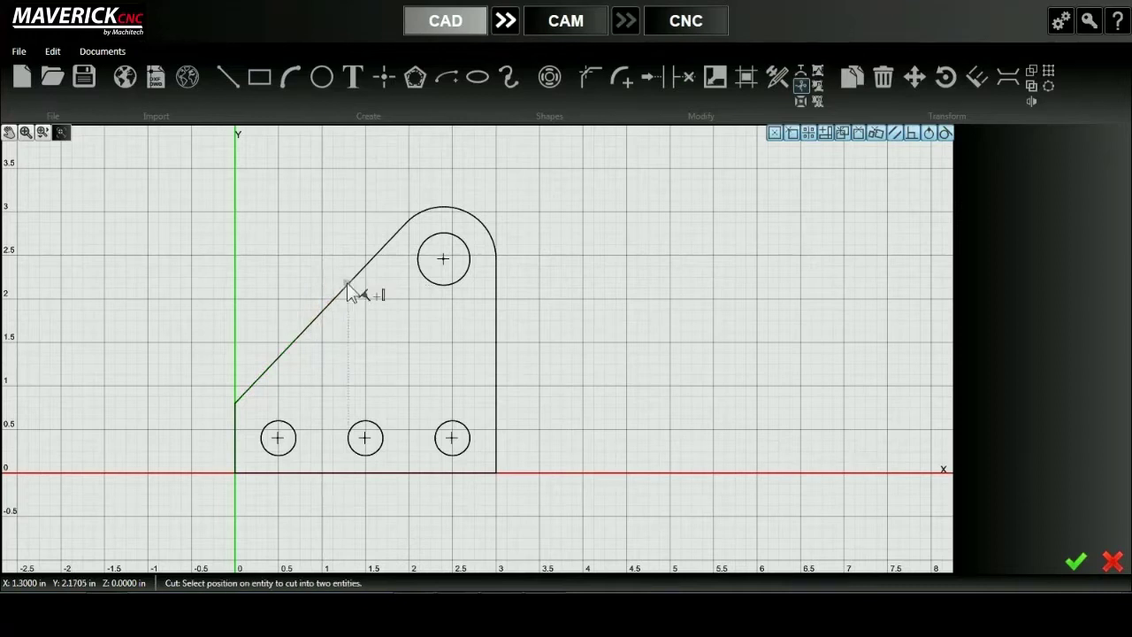
left_click(347, 290)
Step: Cut the bracket's rounded top arc into two segments at its midpoint, about X 2.62 in, Y 3.02 in
left_click(462, 218)
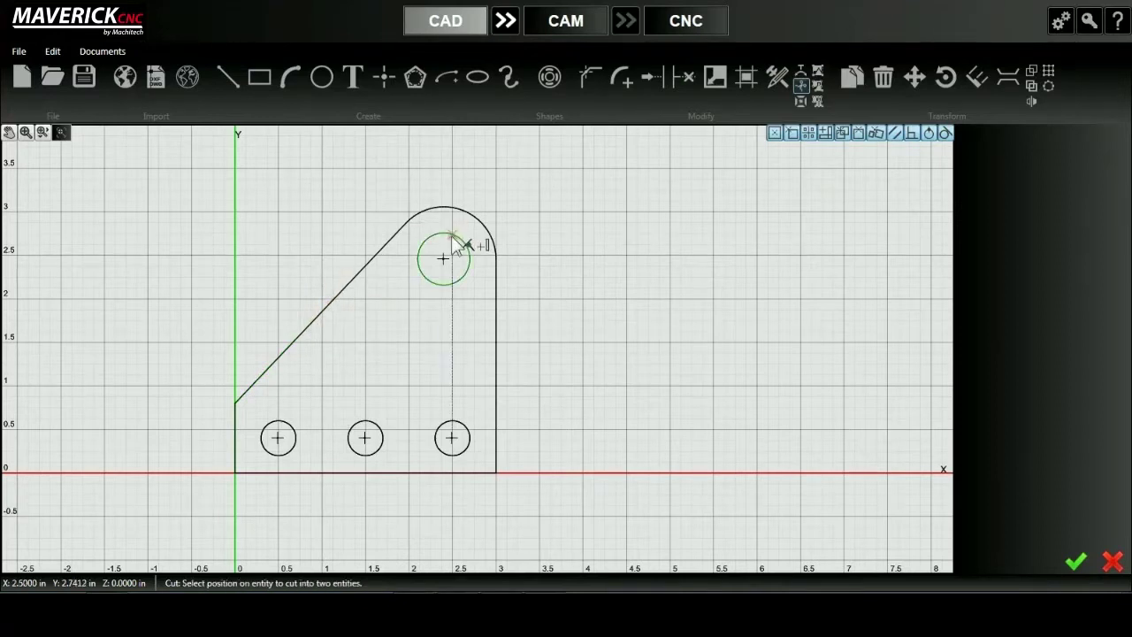
left_click(469, 210)
left_click(466, 216)
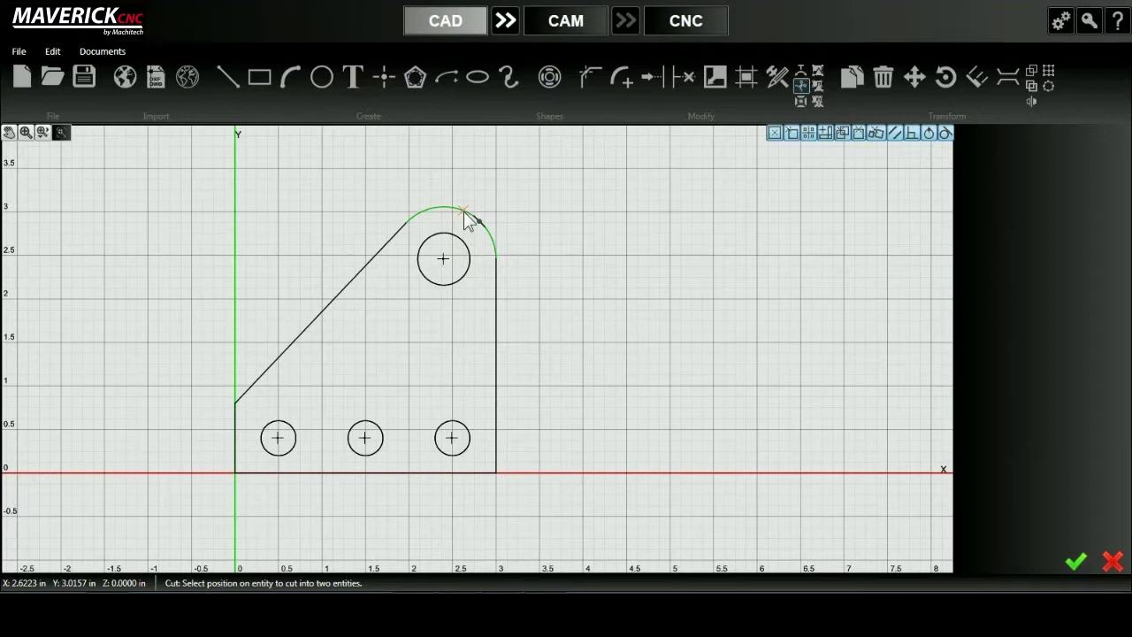
left_click(466, 219)
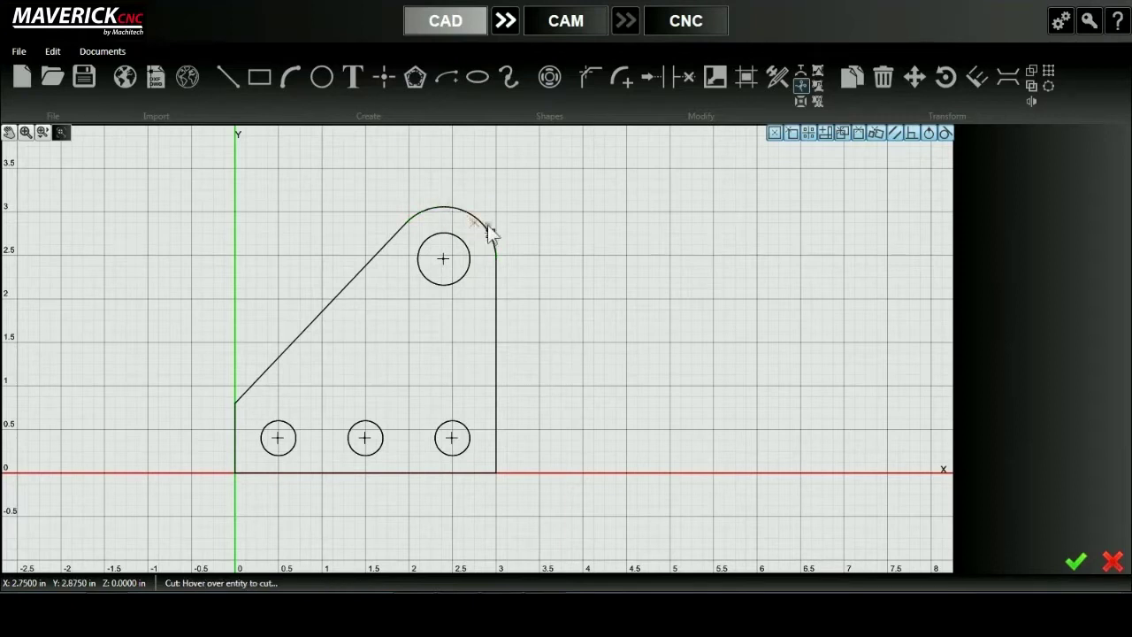
left_click(1076, 562)
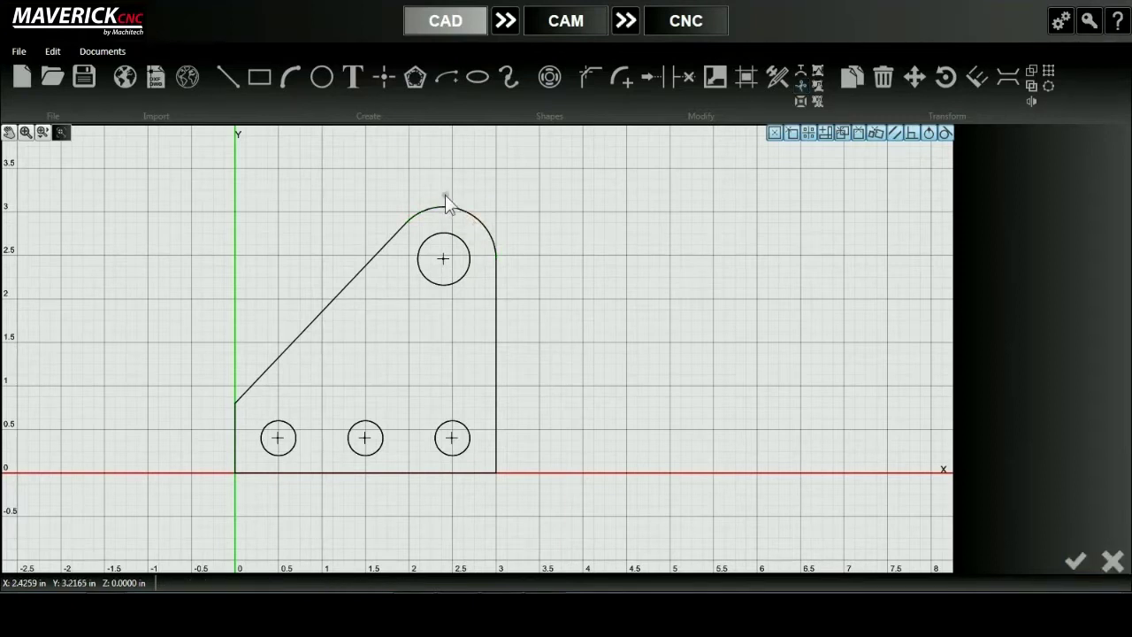
Step: Select and slightly shift the first arc segment and the upper sloped segment individually to test the cuts
left_click(439, 214)
mouse_move(440, 216)
left_mouse_down()
mouse_move(417, 165)
mouse_move(425, 171)
mouse_move(316, 182)
mouse_move(417, 114)
mouse_move(444, 209)
left_mouse_up()
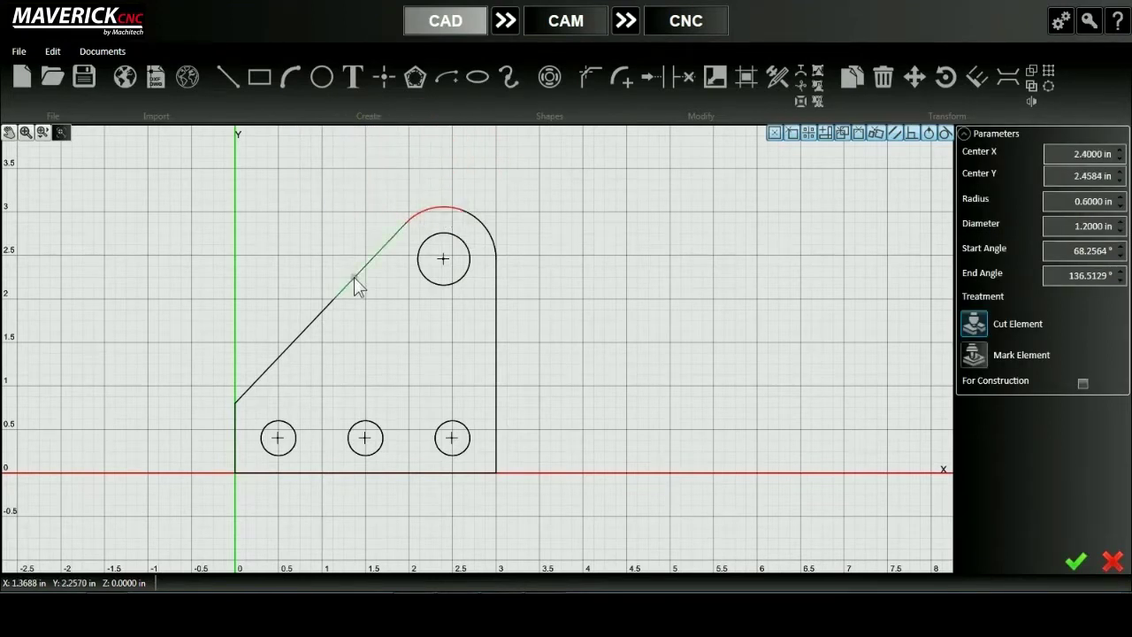
mouse_move(354, 277)
left_mouse_down()
mouse_move(307, 229)
mouse_move(352, 275)
left_mouse_up()
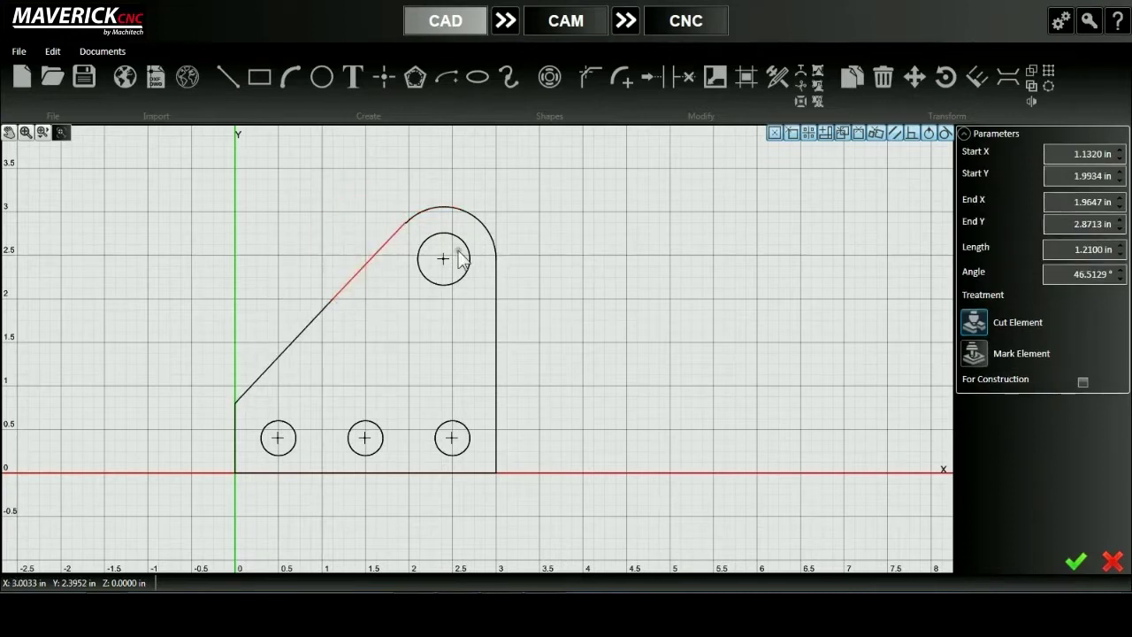
Step: Undo the last two segment changes
left_click(59, 51)
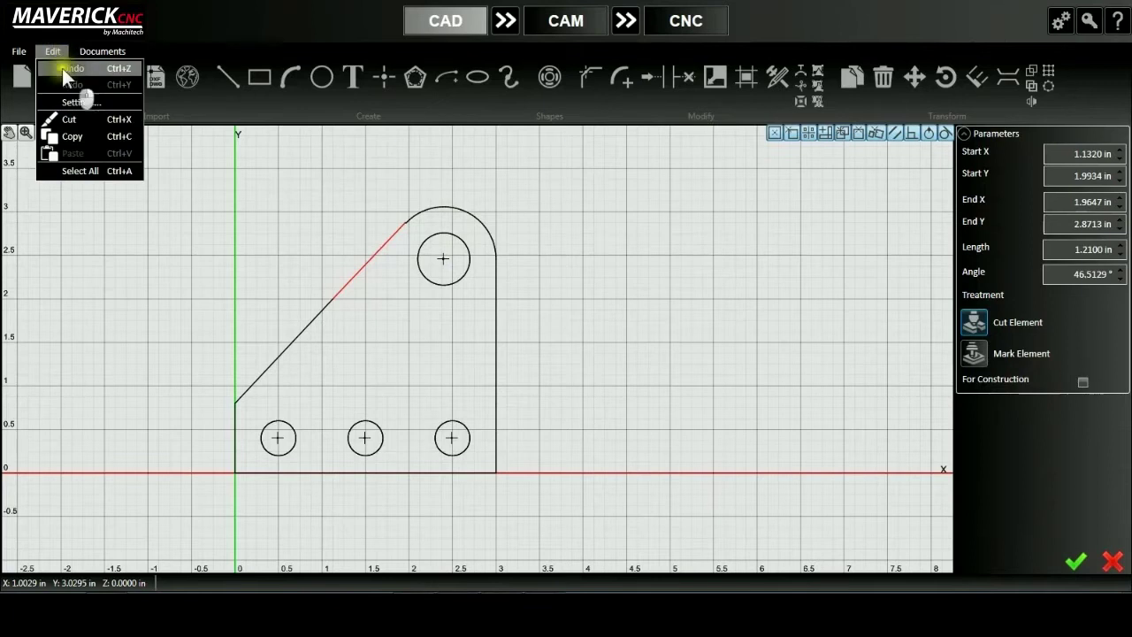
left_click(62, 68)
left_click(55, 49)
left_click(62, 71)
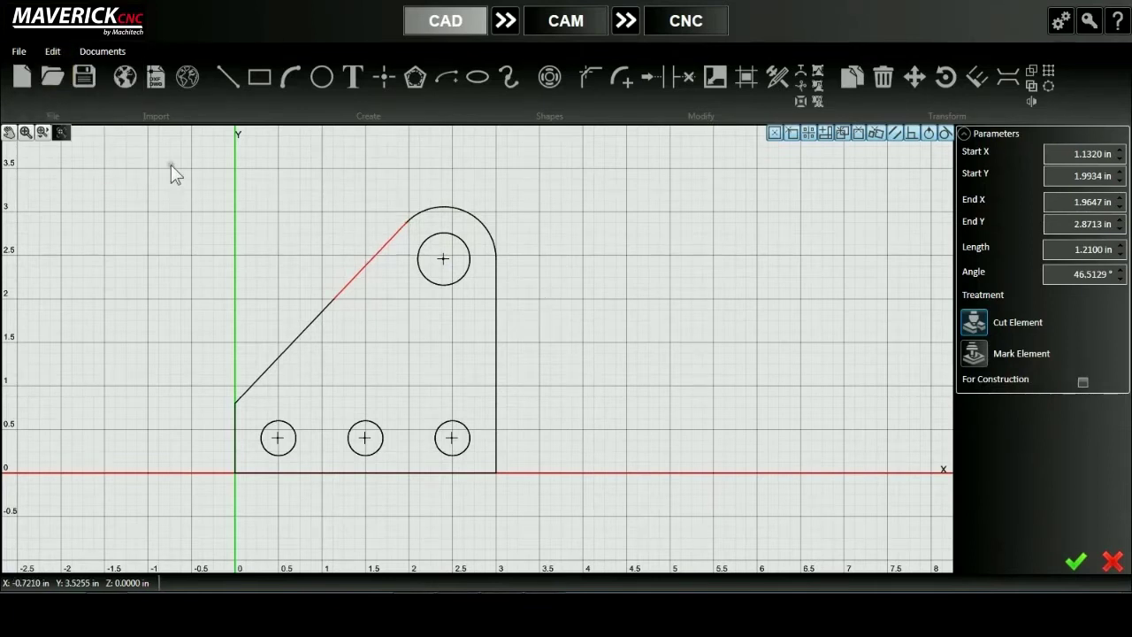
Step: Group all of the bracket's lines, arcs and holes into one object
mouse_move(170, 165)
left_mouse_down()
mouse_move(427, 443)
mouse_move(532, 520)
left_mouse_up()
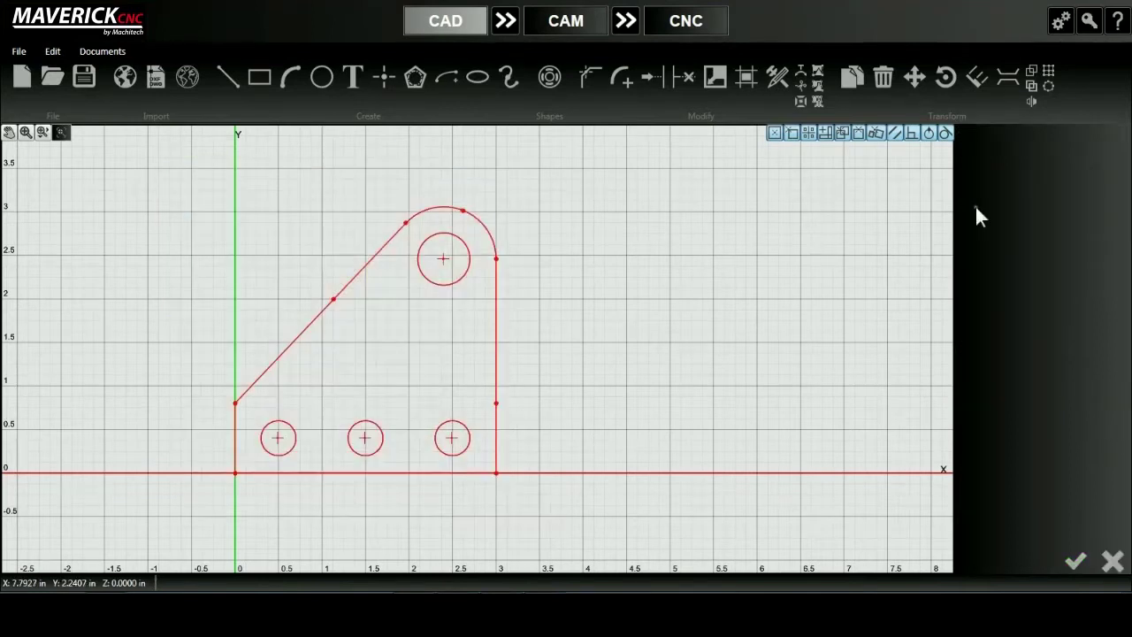
left_click(816, 69)
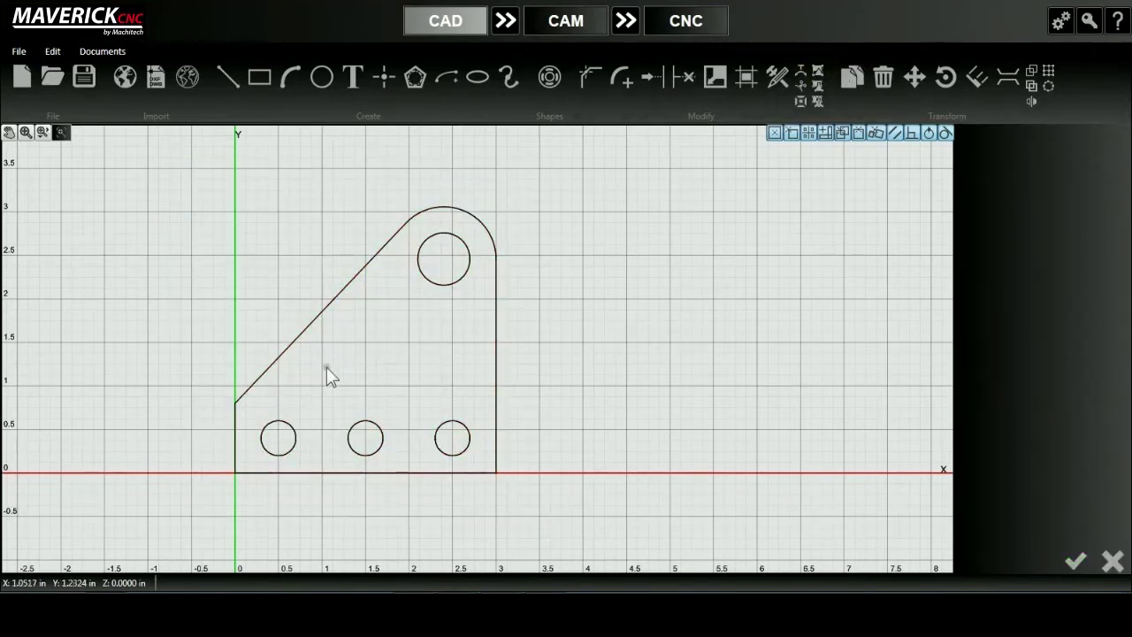
scroll(320, 366, "down", 4)
scroll(313, 360, "down", 1)
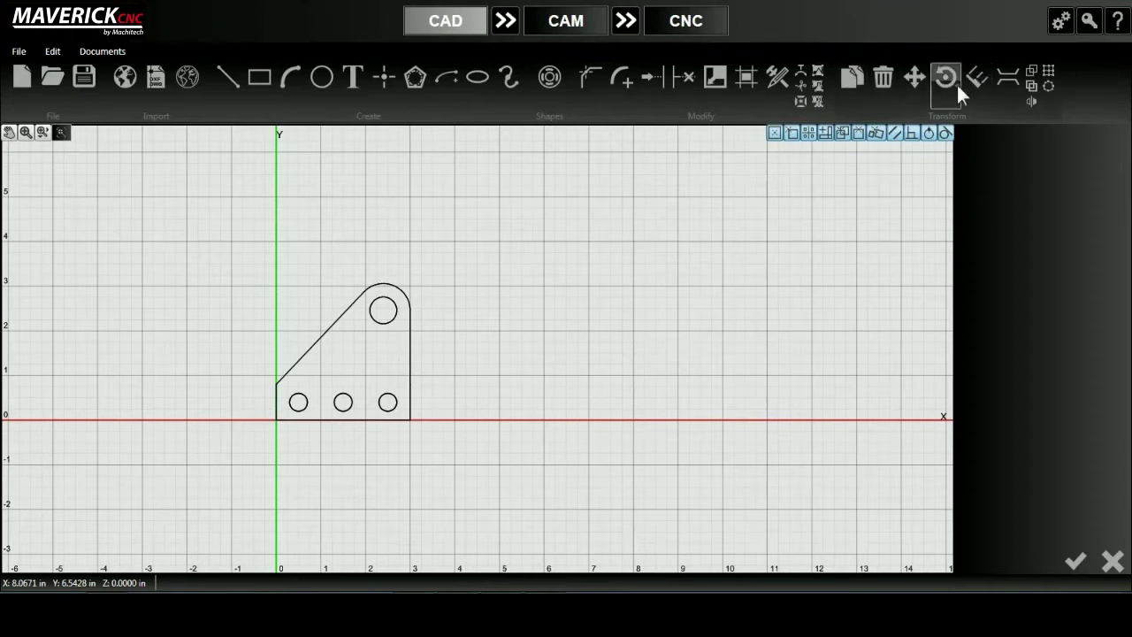
left_click_drag(243, 264, 437, 445)
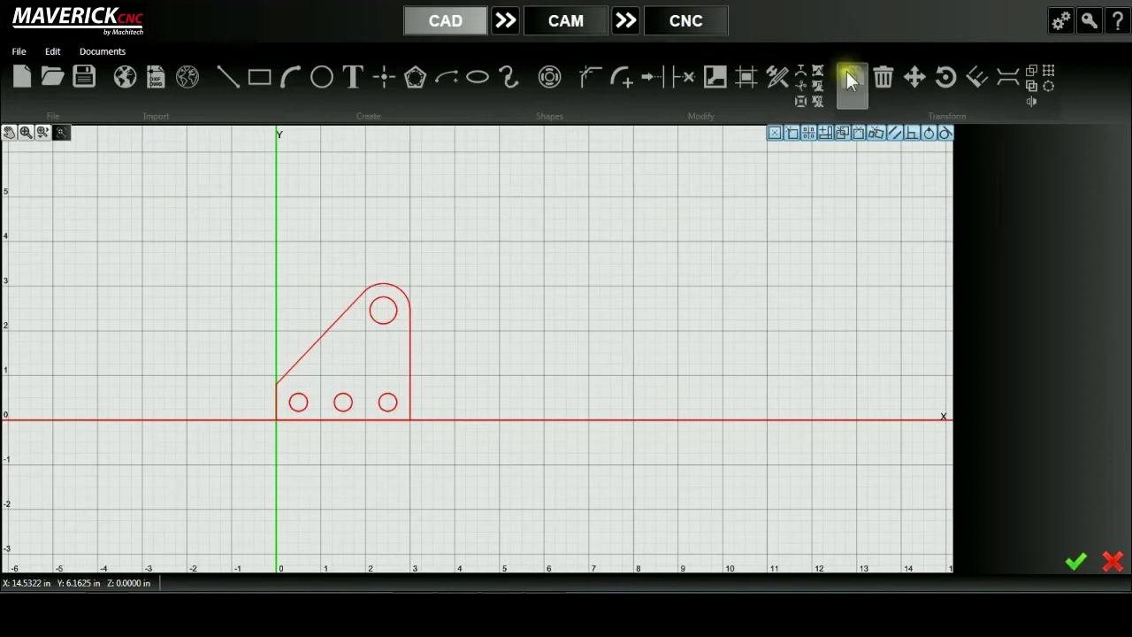
left_click(849, 80)
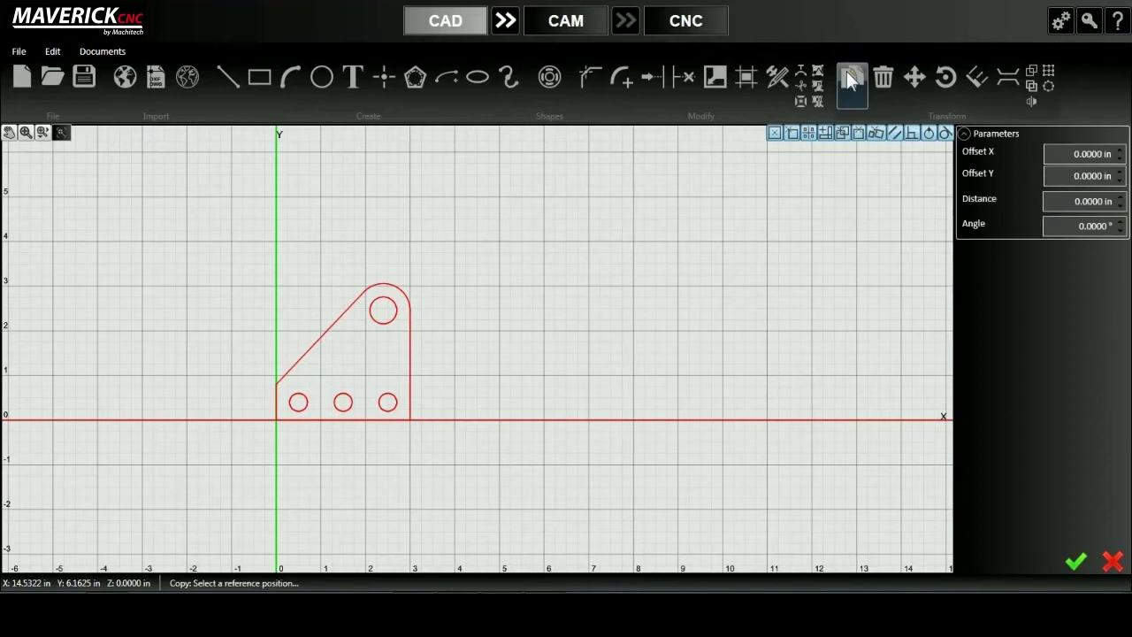
left_click(1113, 563)
left_click(818, 265)
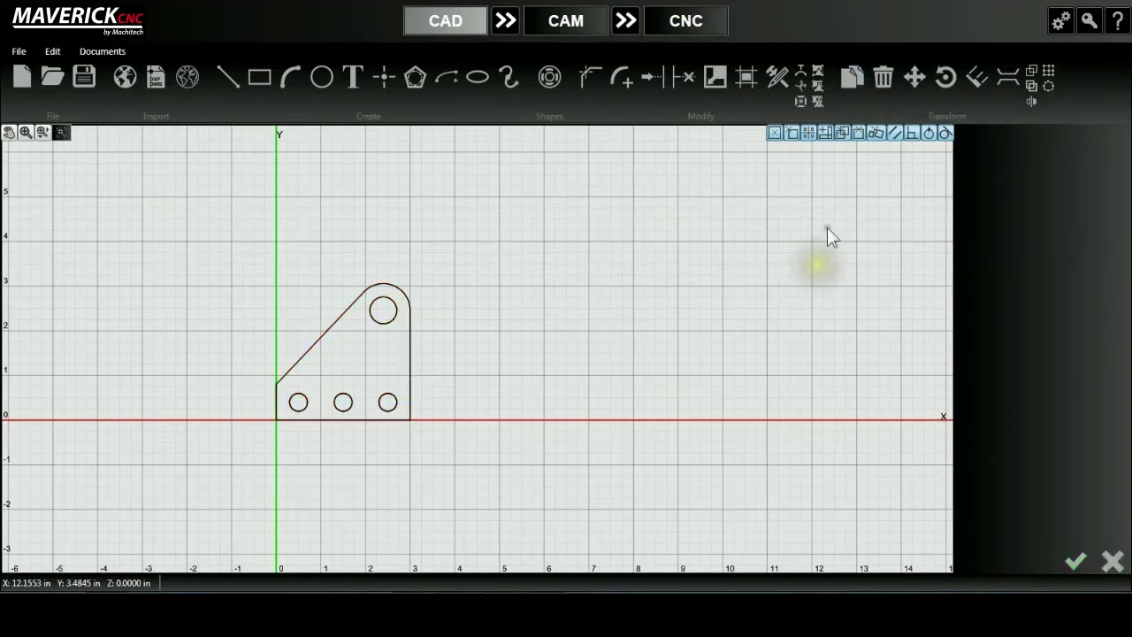
Step: Copy the grouped bracket four times, at offsets of about (3.7, 1.1), (8.45, 0.35), (7.45, 3.6) and (1.2, 3.85) in, and clear the selection
left_click(850, 86)
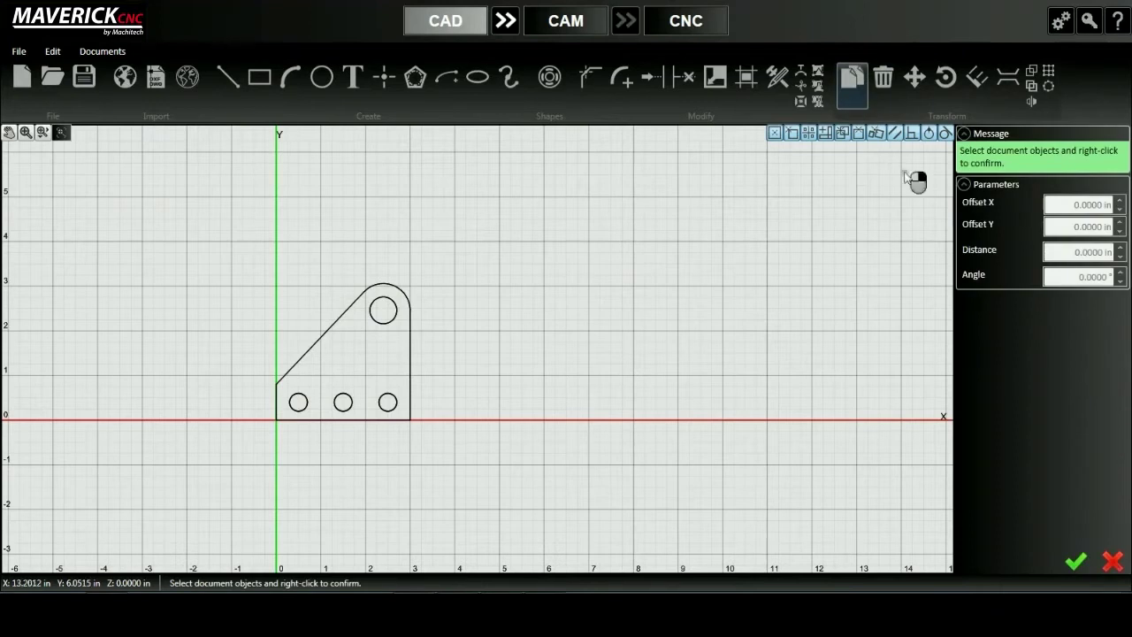
left_click(331, 336)
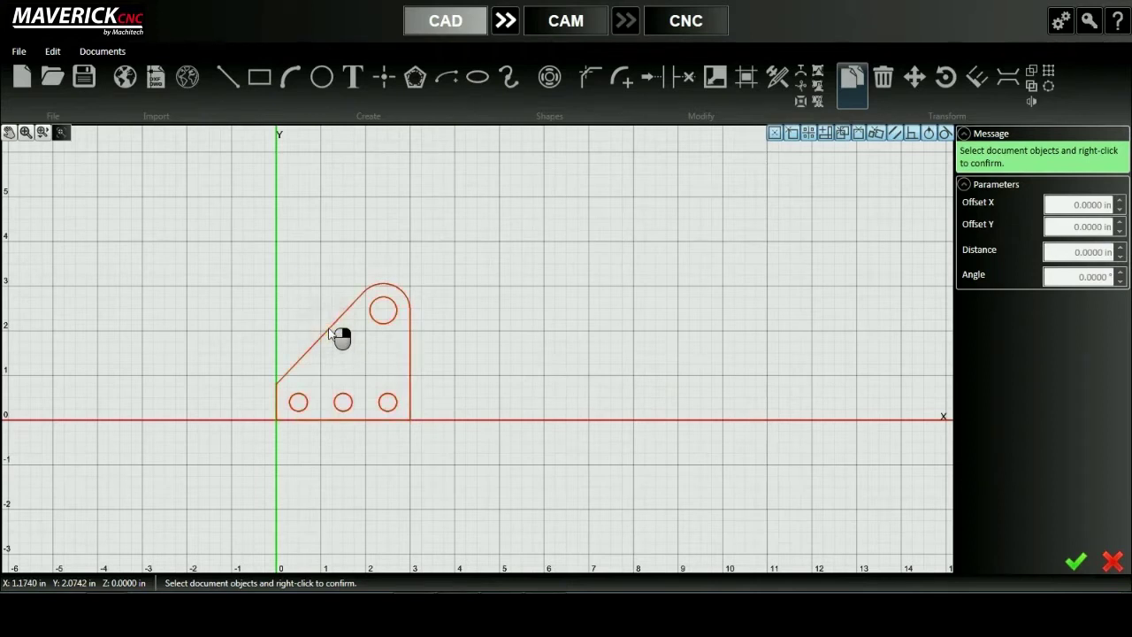
right_click(329, 330)
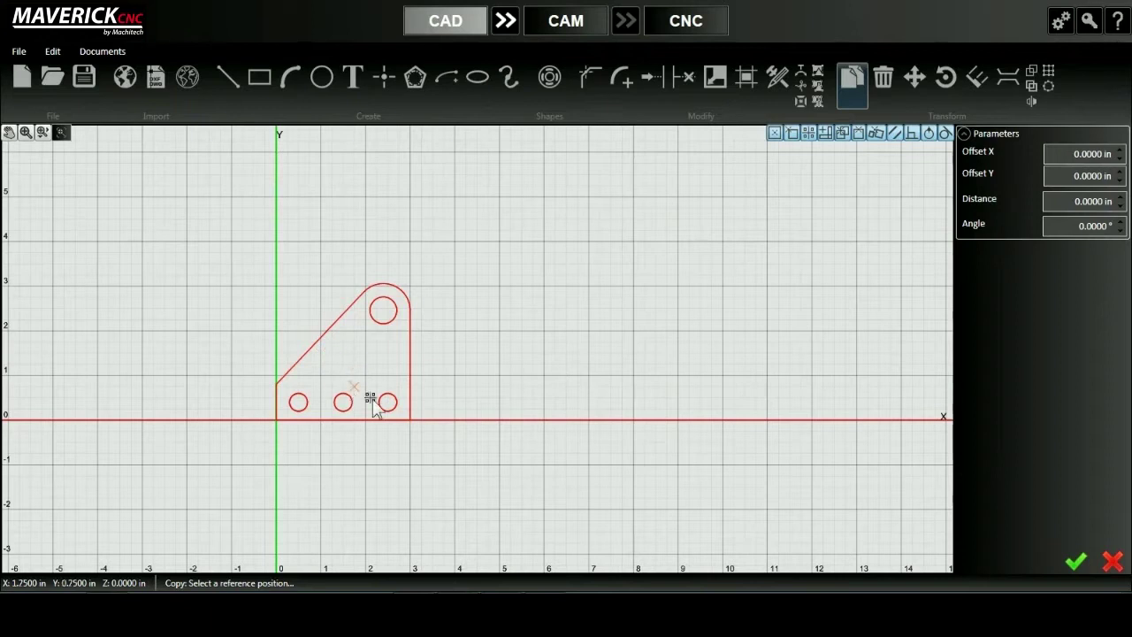
left_click(379, 357)
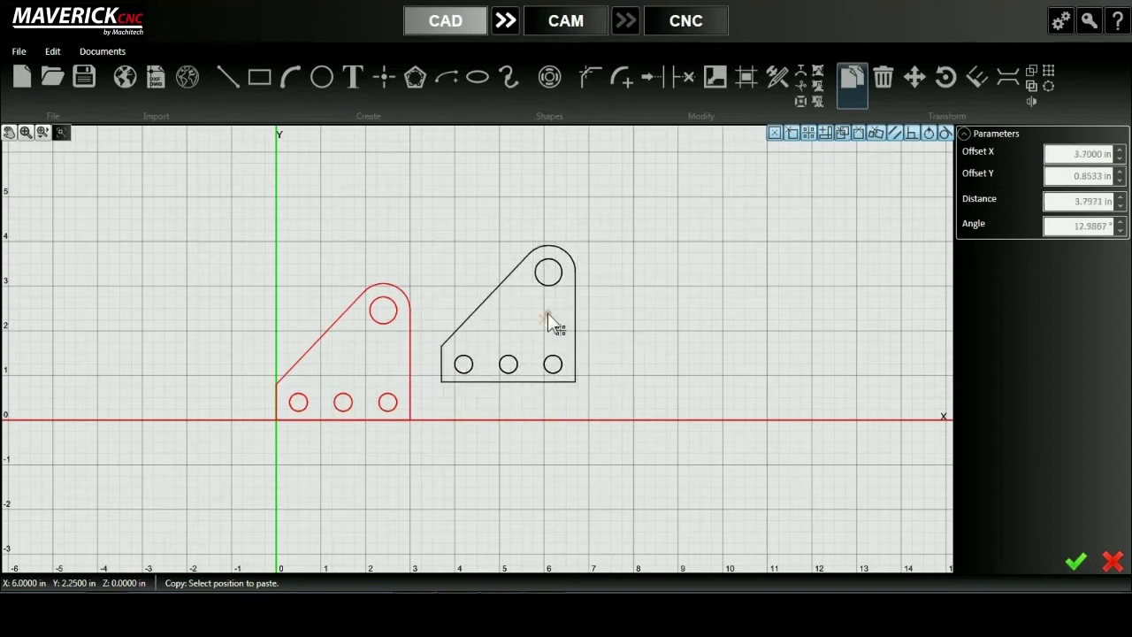
left_click(547, 313)
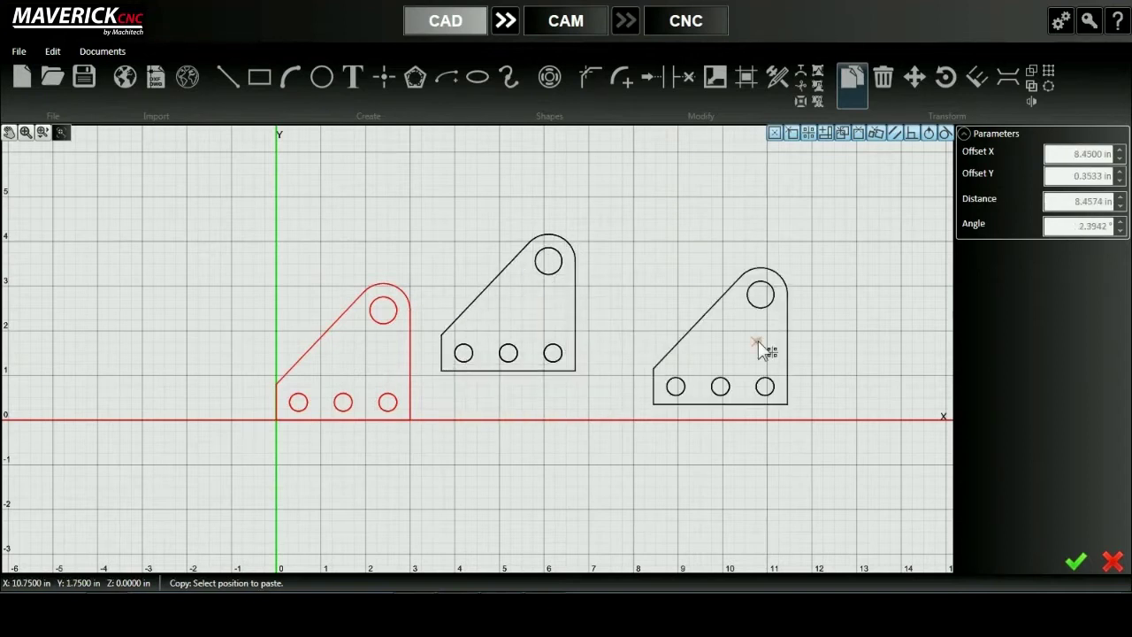
left_click(758, 340)
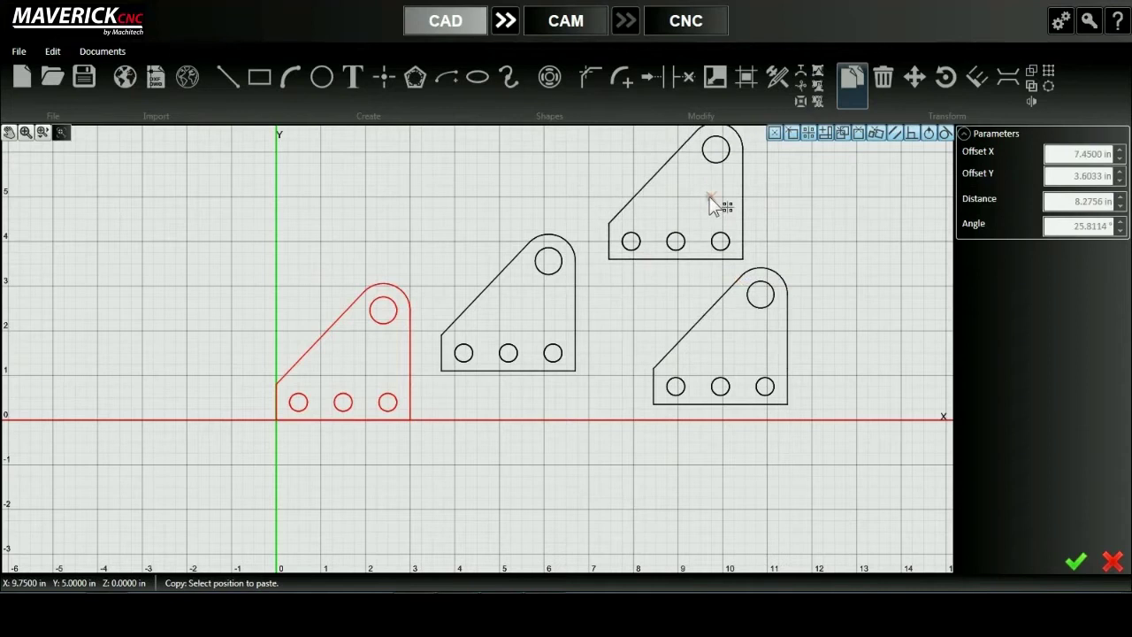
left_click(709, 196)
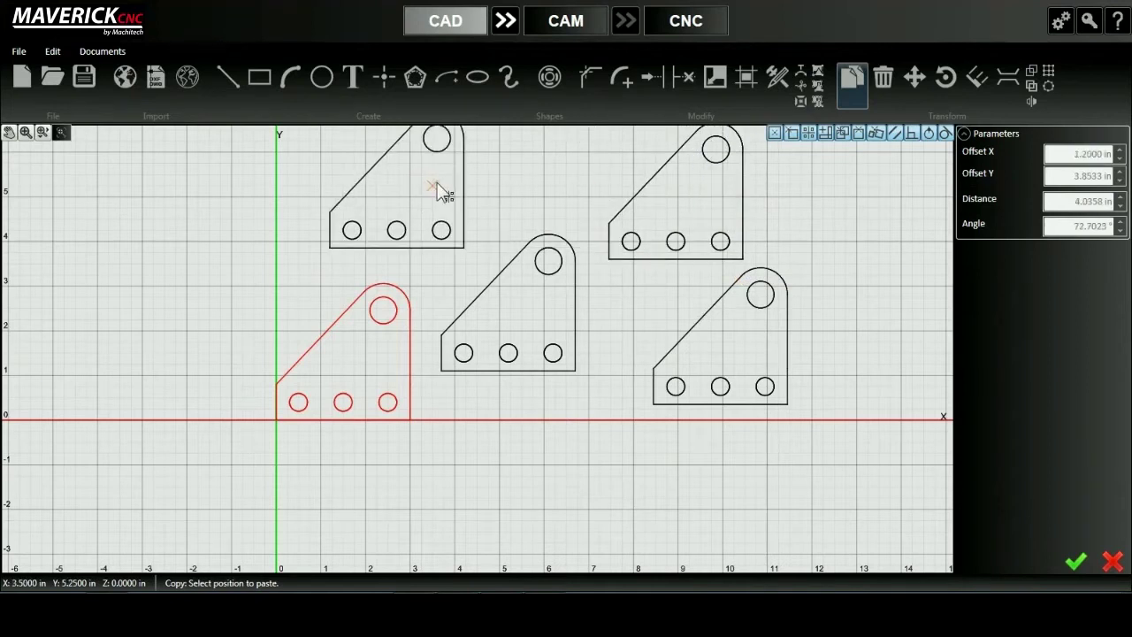
left_click(437, 182)
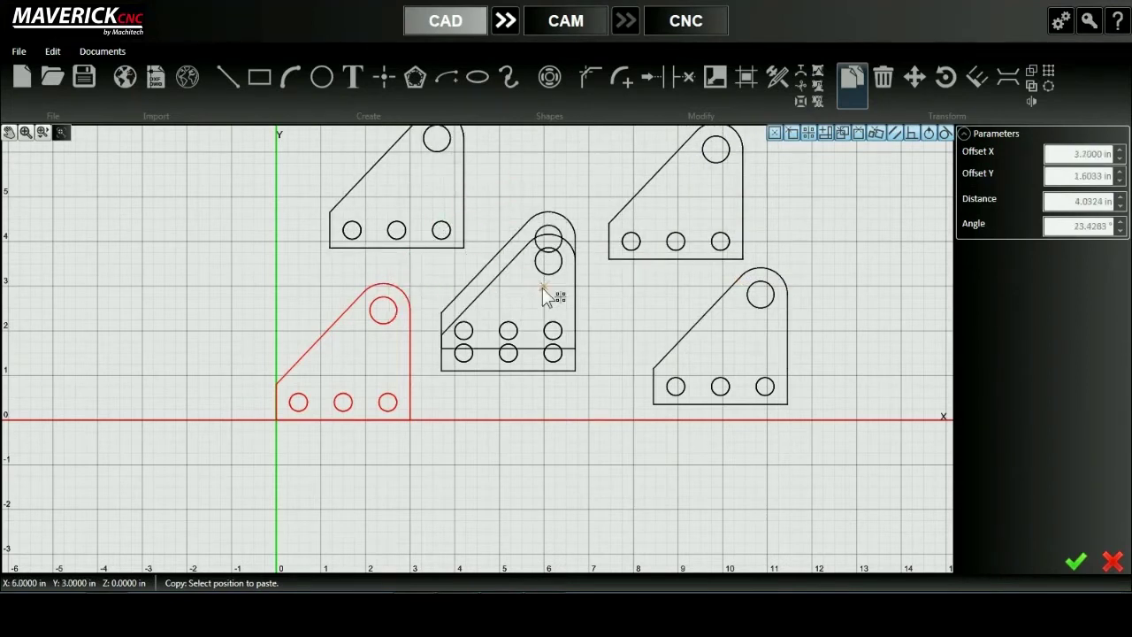
left_click(1077, 561)
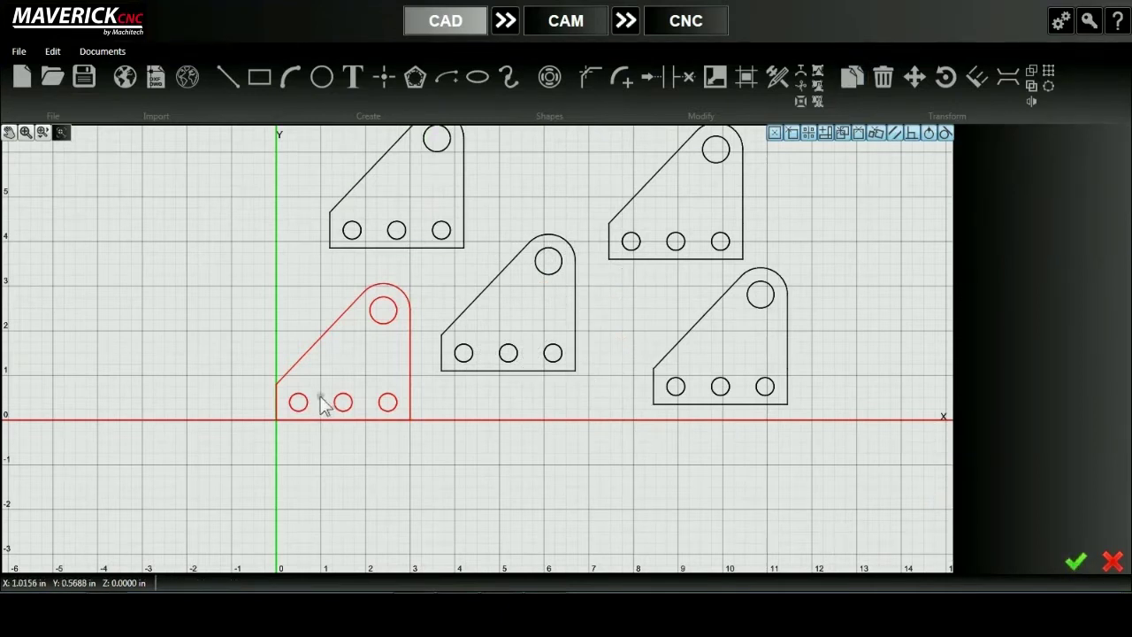
scroll(354, 372, "down", 1)
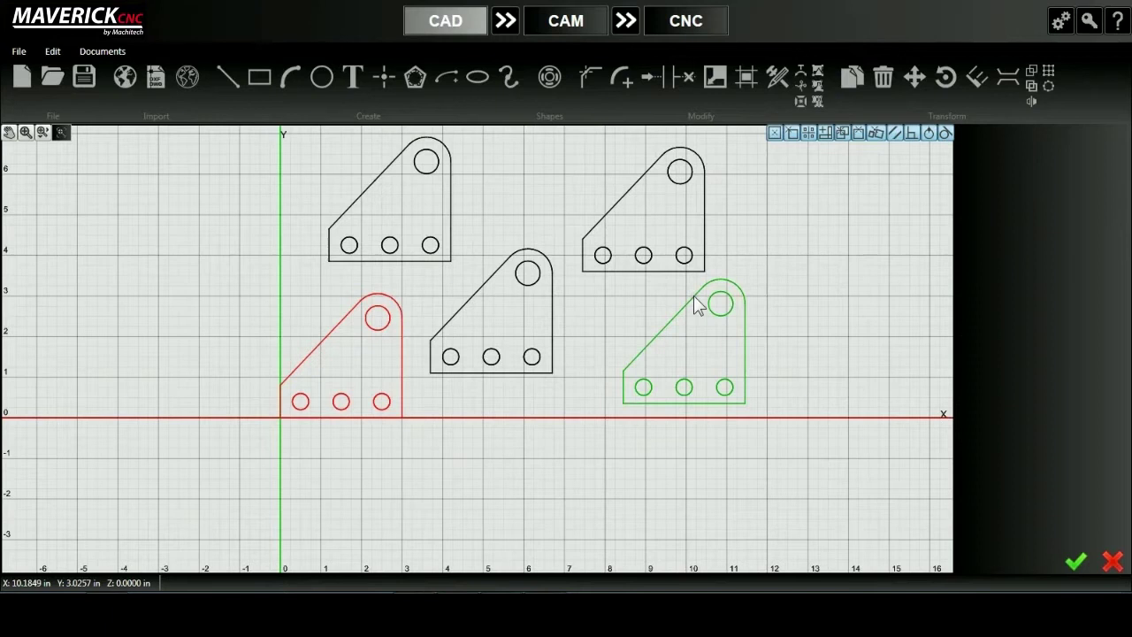
left_click(816, 280)
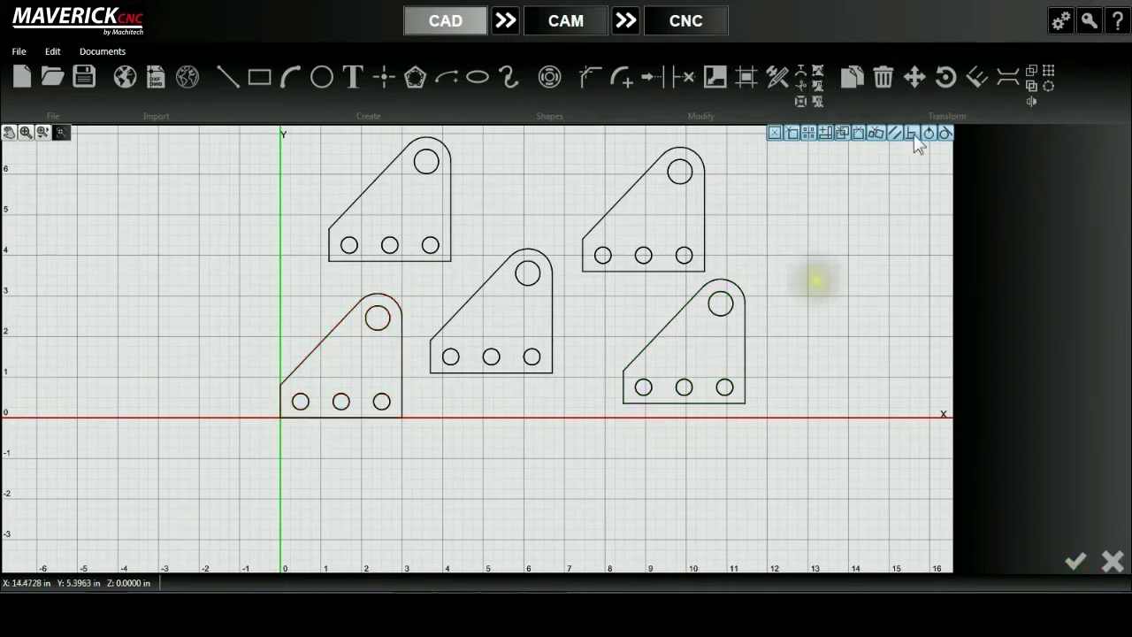
Step: Delete the bracket copy located directly above the original bracket
left_click(883, 78)
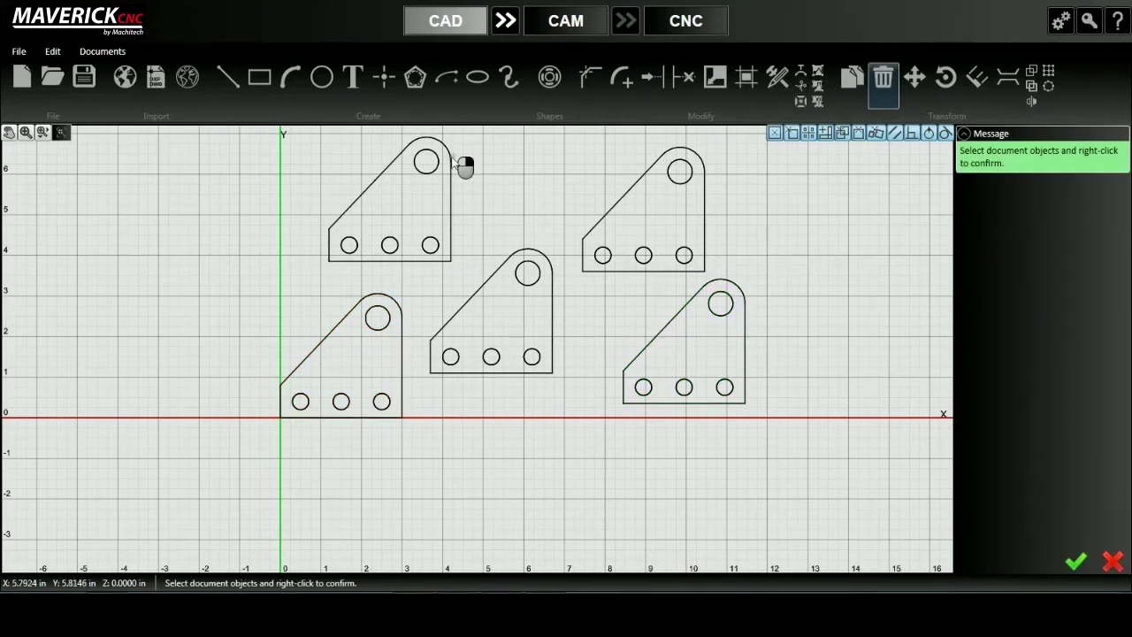
left_click(397, 165)
right_click(398, 165)
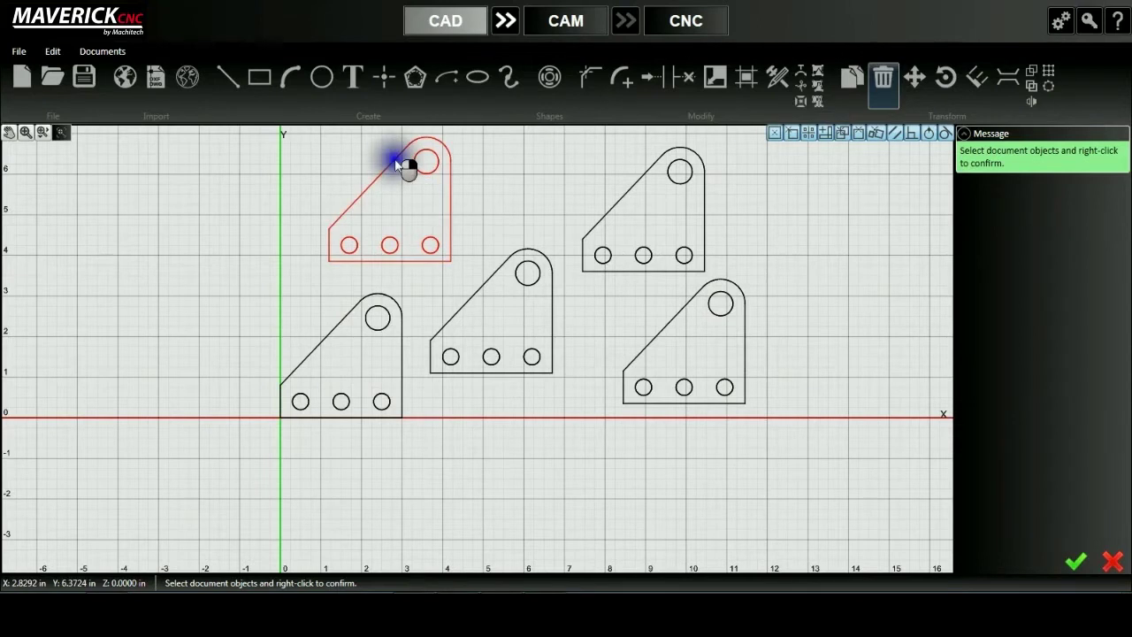
Step: Delete the two bracket copies farthest from the Y axis and finish the Delete command
left_click(629, 199)
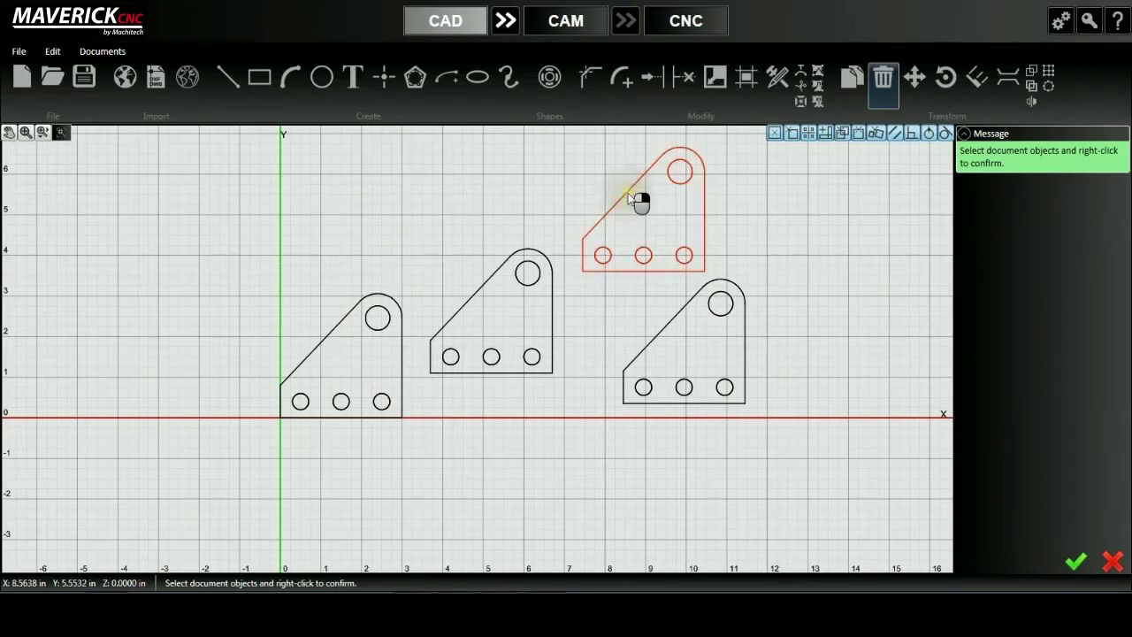
right_click(630, 199)
left_click(699, 301)
right_click(699, 301)
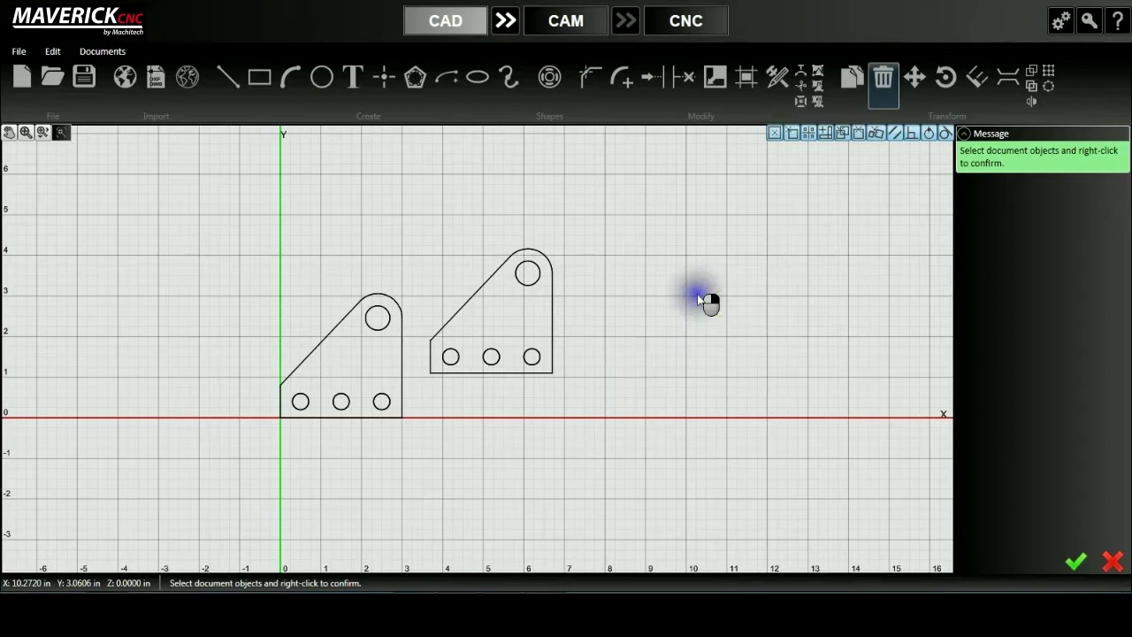
left_click(1074, 561)
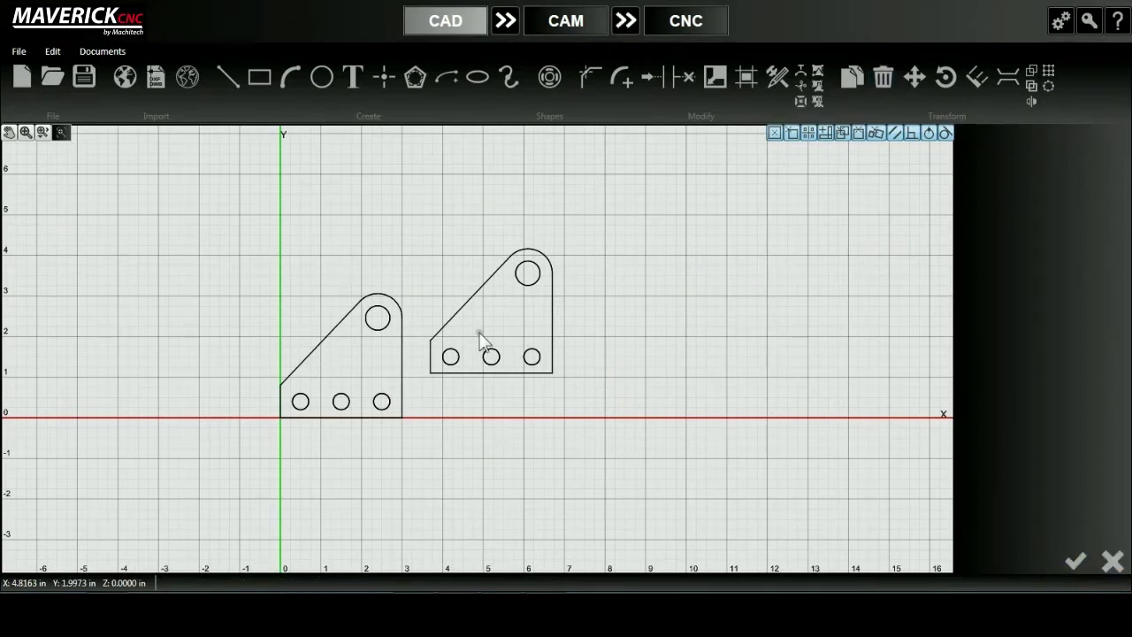
Step: Shift the remaining bracket copy freehand by about (1.8, 0.75) in, and Move it point to point about 0.2 in toward the original
left_click_drag(484, 286, 557, 255)
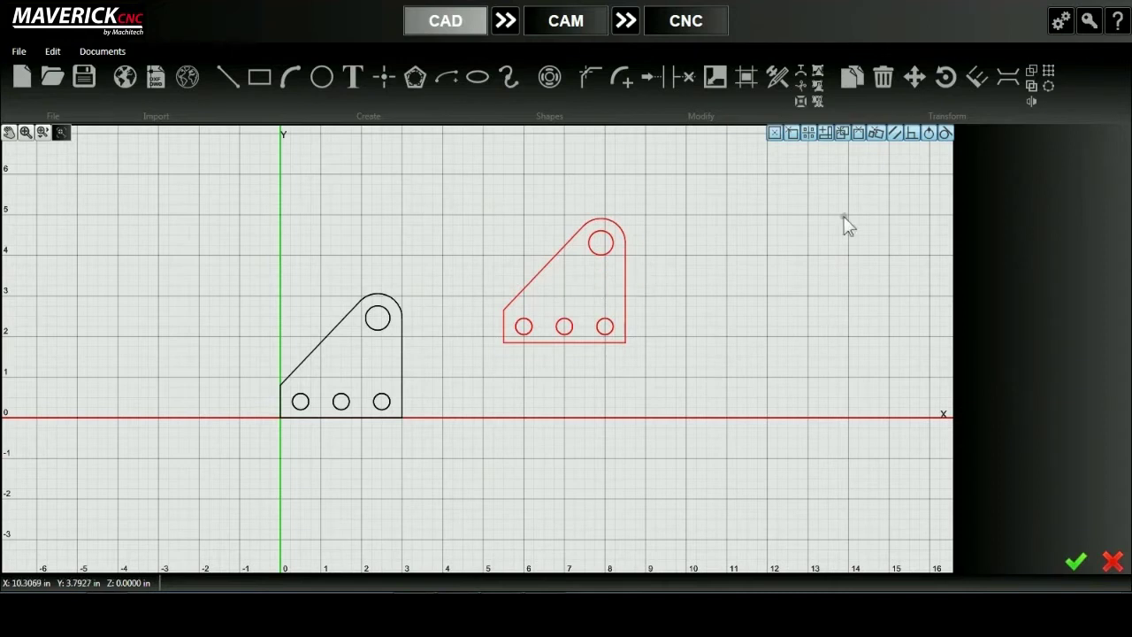
left_click(913, 75)
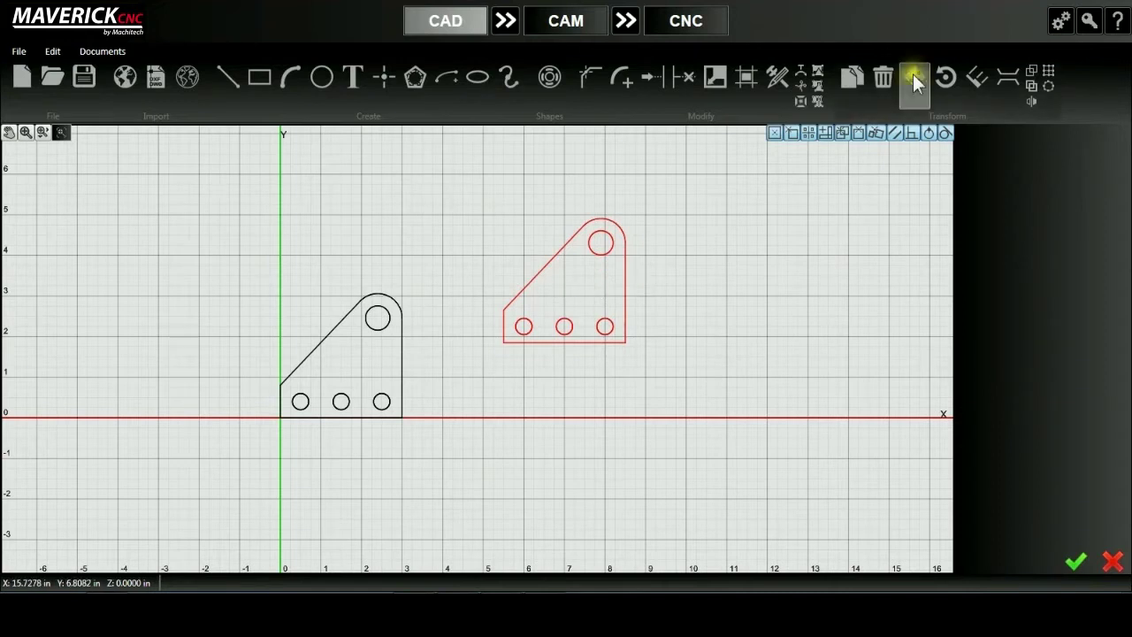
left_click(583, 285)
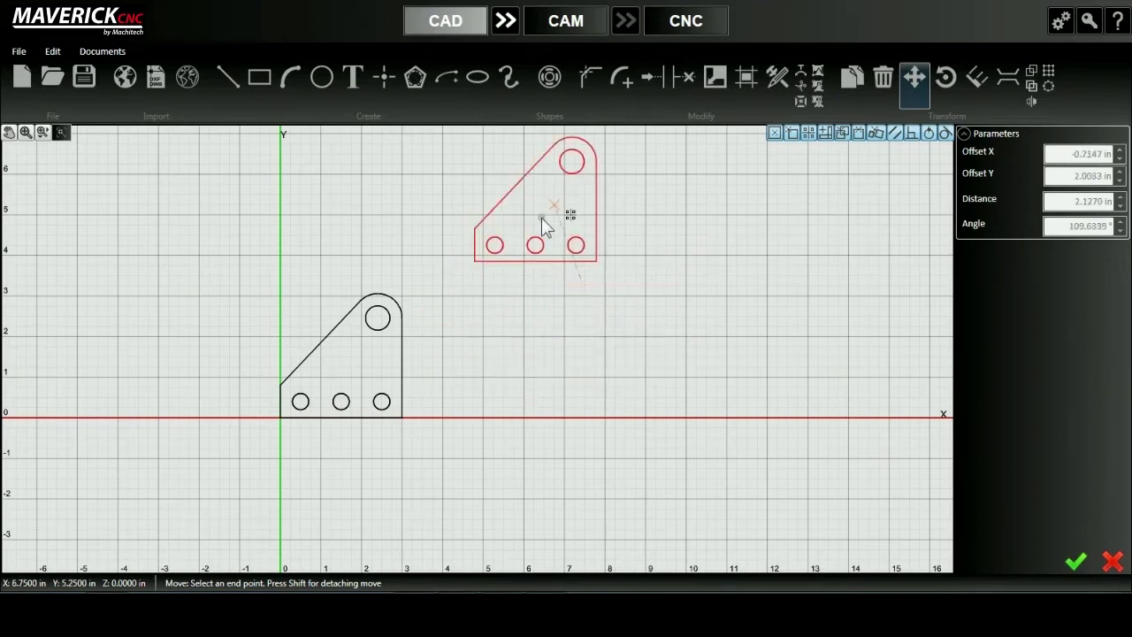
left_click(576, 285)
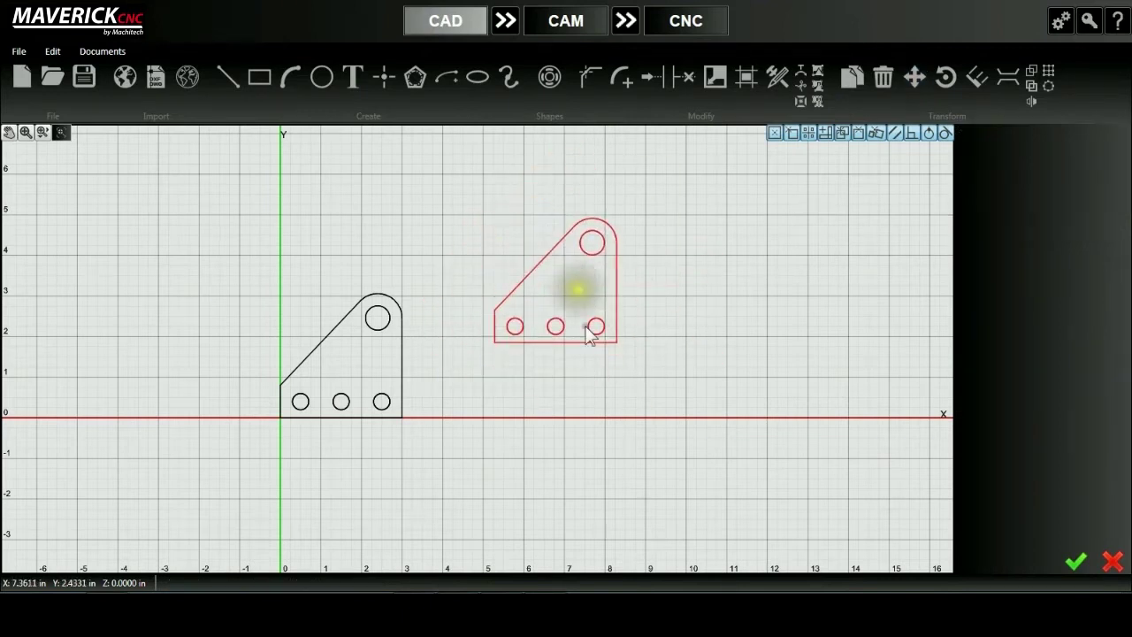
Step: Move the bracket copy with offsets X 2 in and Y -1 in, adjust the angle to about 358.4°, and clear the selection
left_click(914, 81)
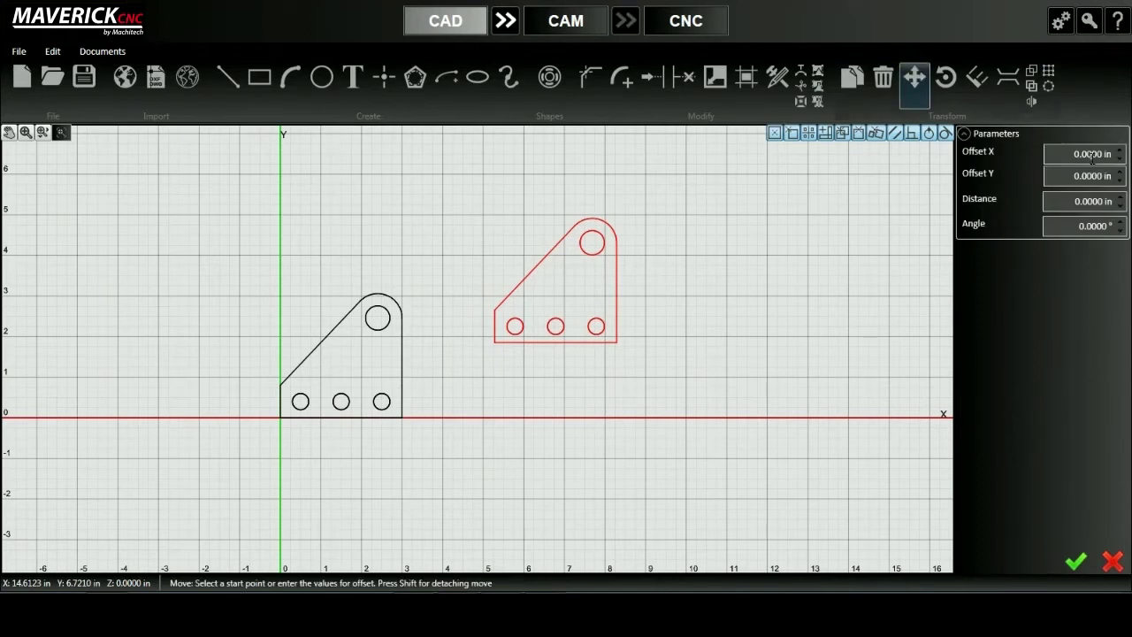
left_click(1120, 151)
left_click(1120, 150)
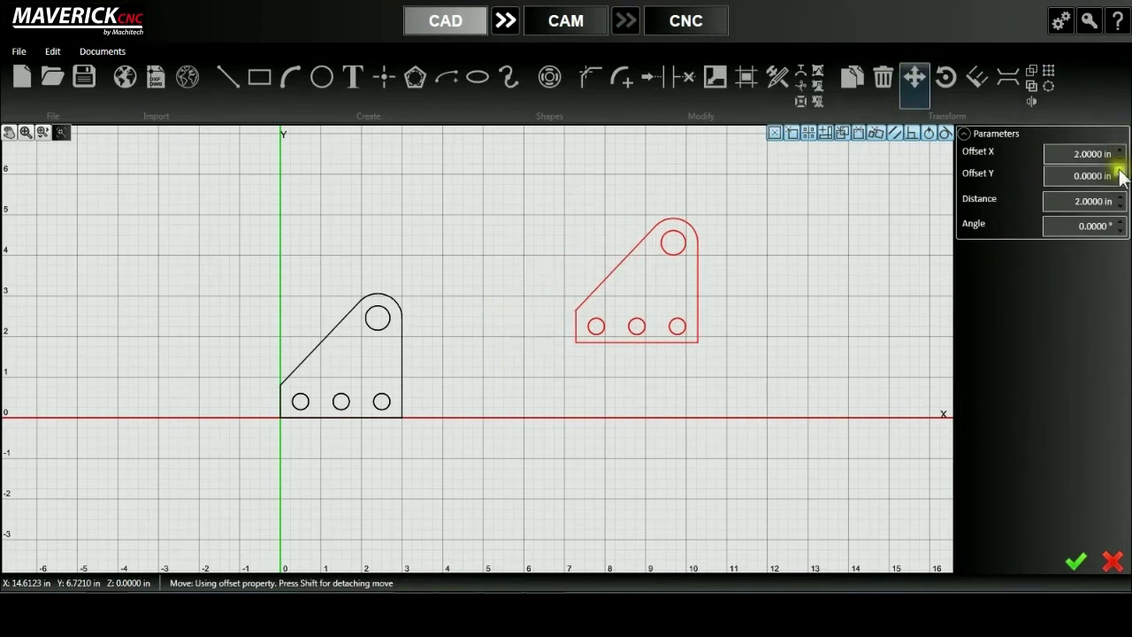
left_click(1120, 171)
left_click(1120, 180)
left_click(1120, 180)
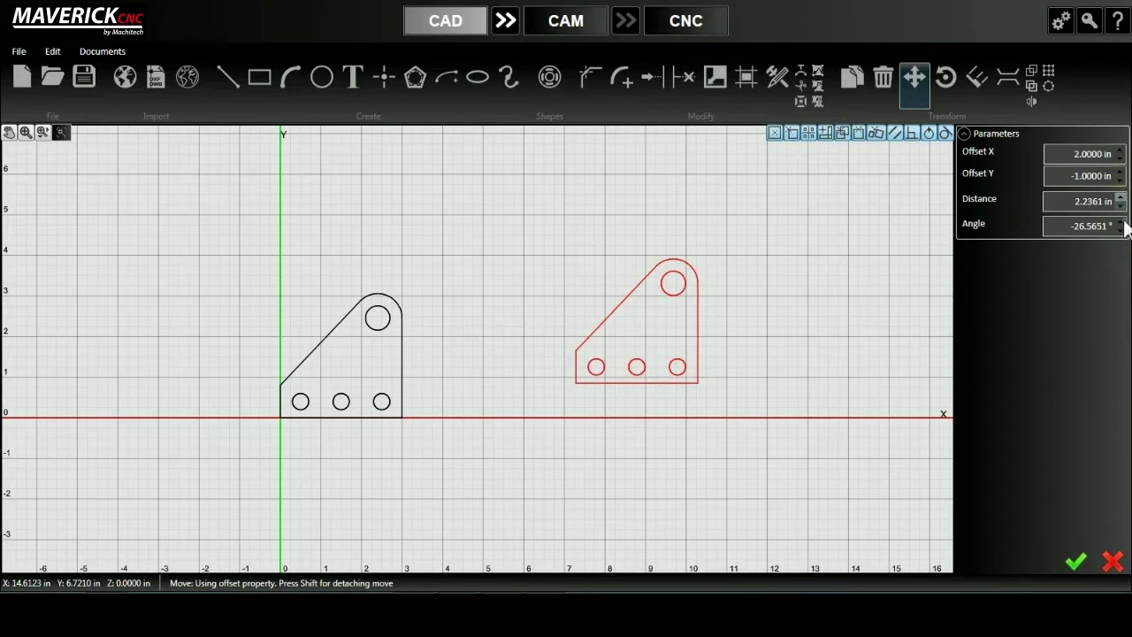
left_click(1120, 222)
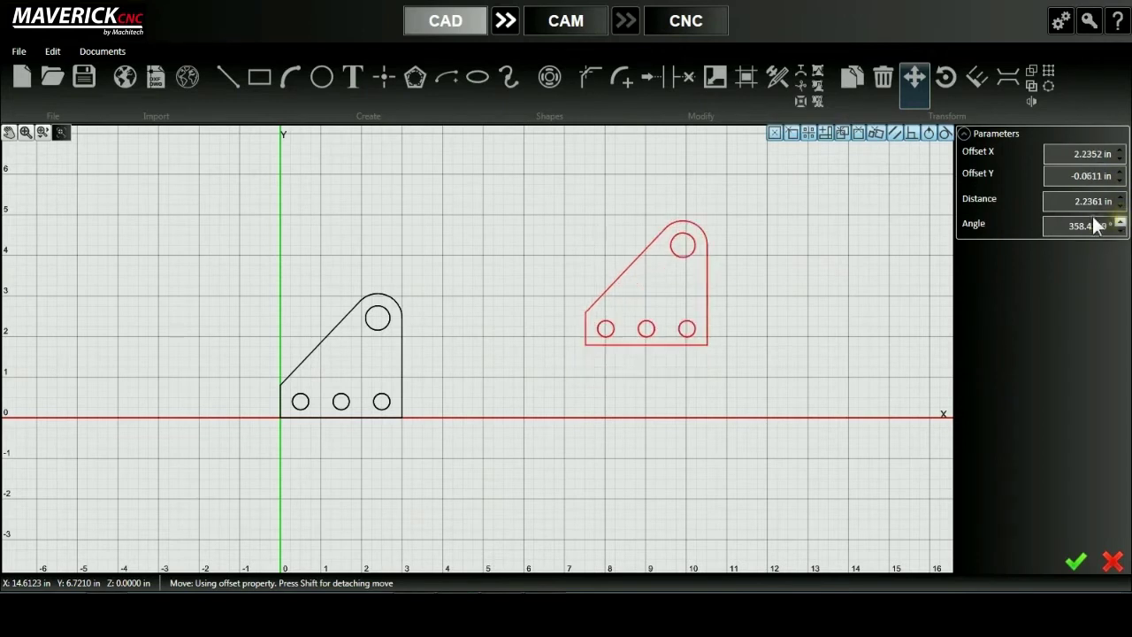
left_click(1076, 563)
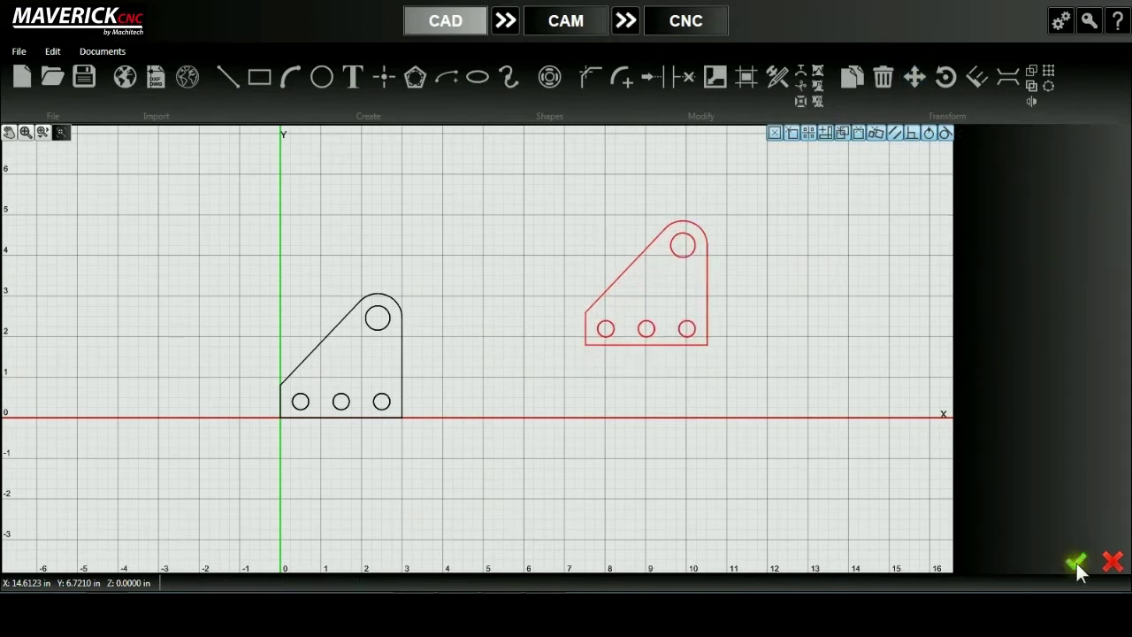
left_click(811, 242)
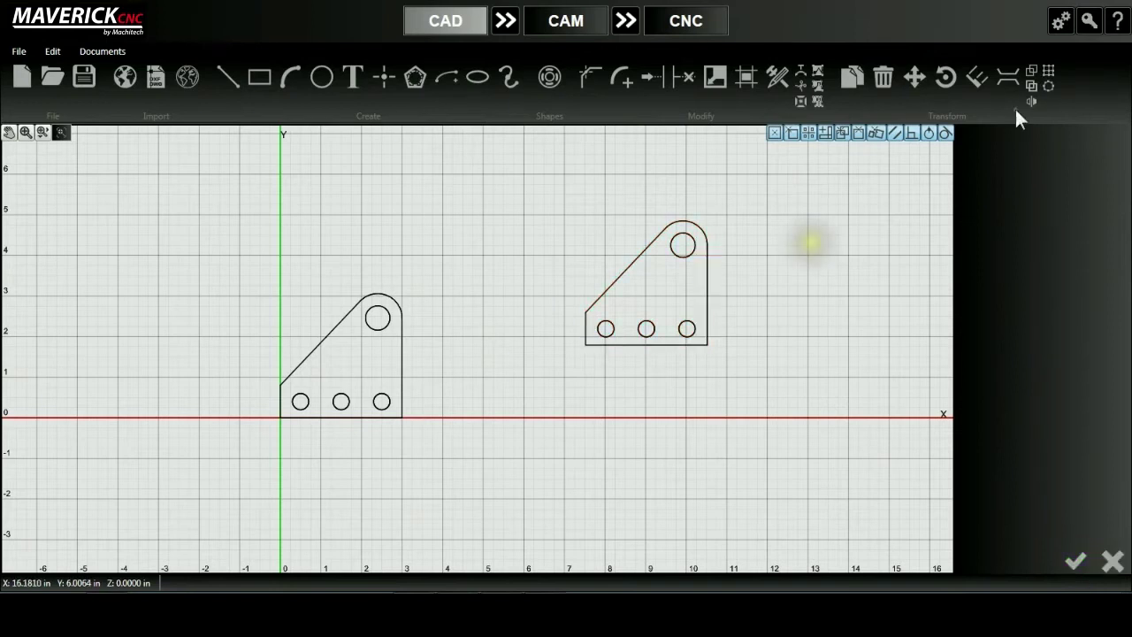
Step: Rotate the bracket copy about 90° counterclockwise around (9.5, 3.25) in, using the 3 Points mode
left_click(949, 86)
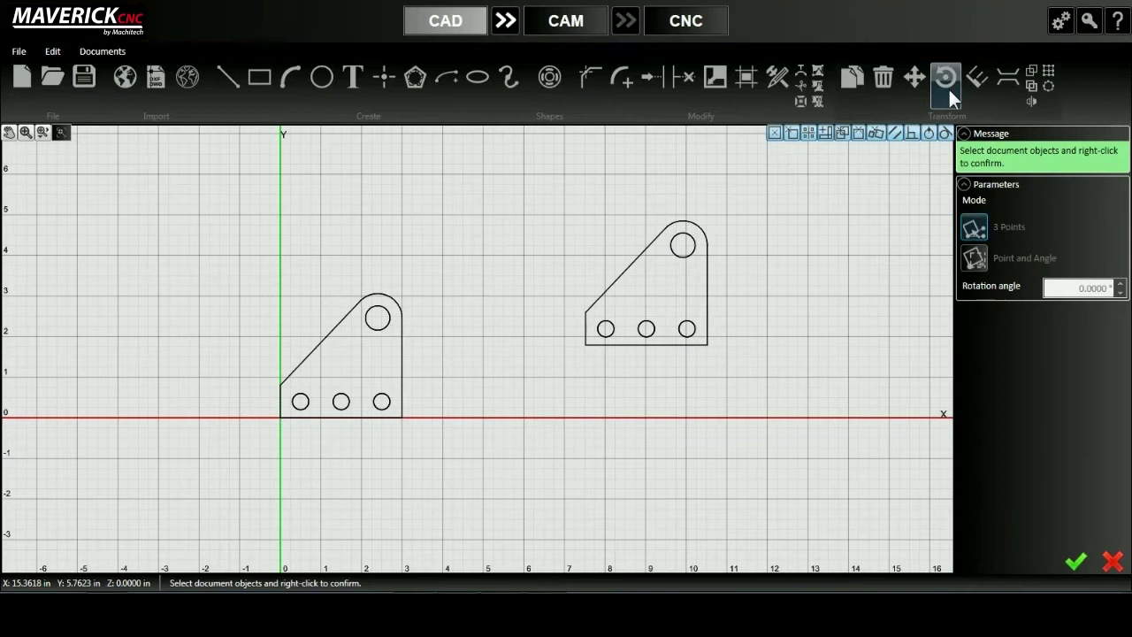
left_click(628, 271)
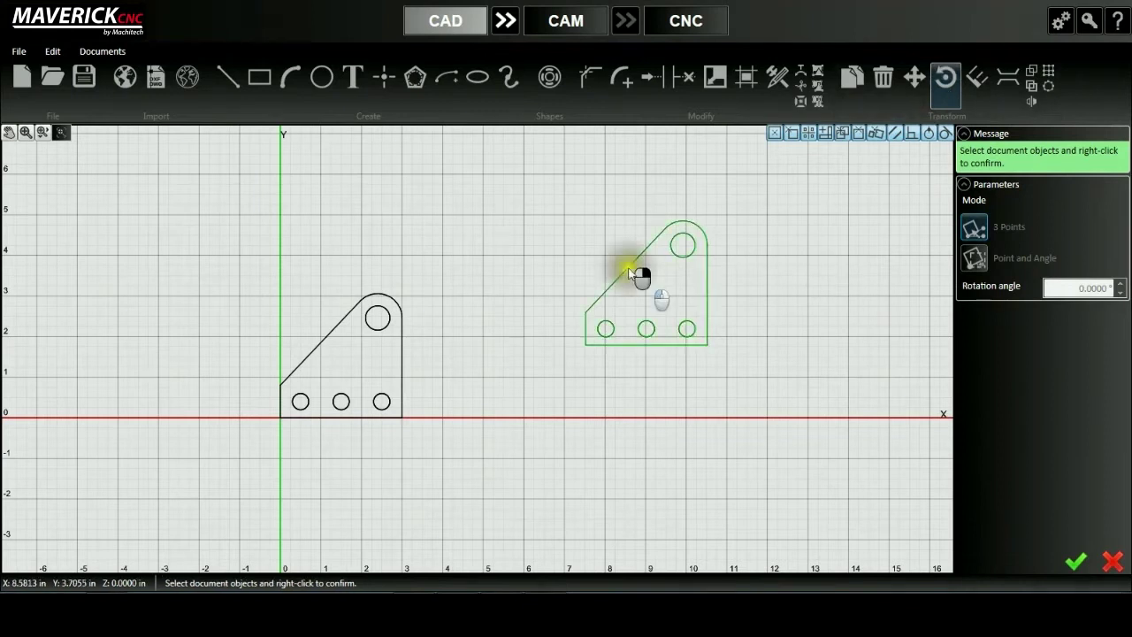
right_click(629, 271)
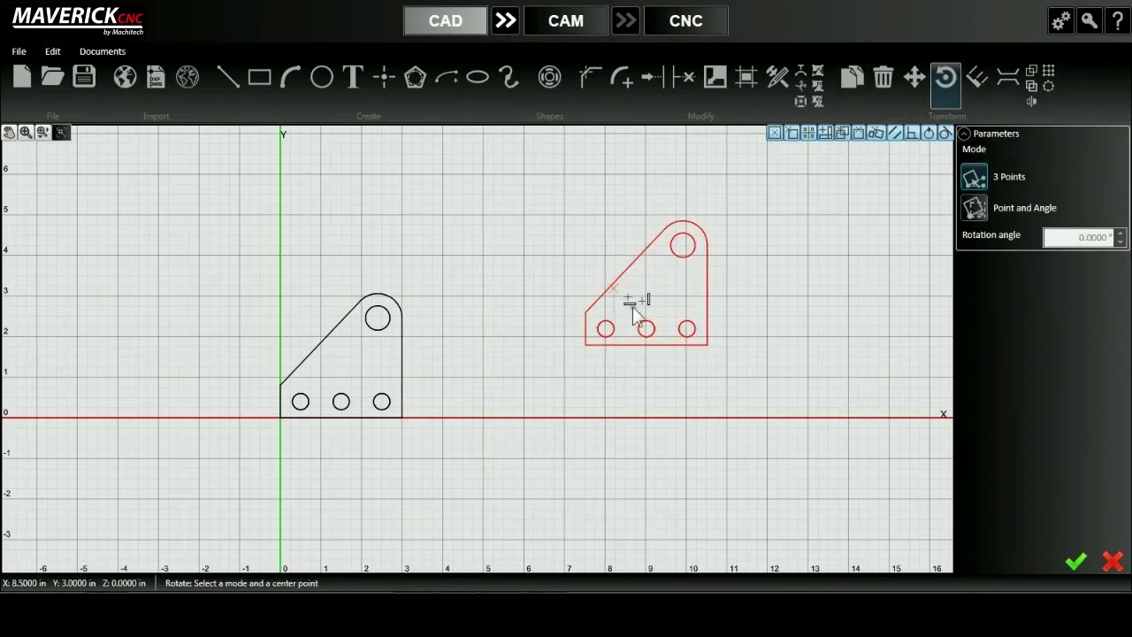
left_click(978, 177)
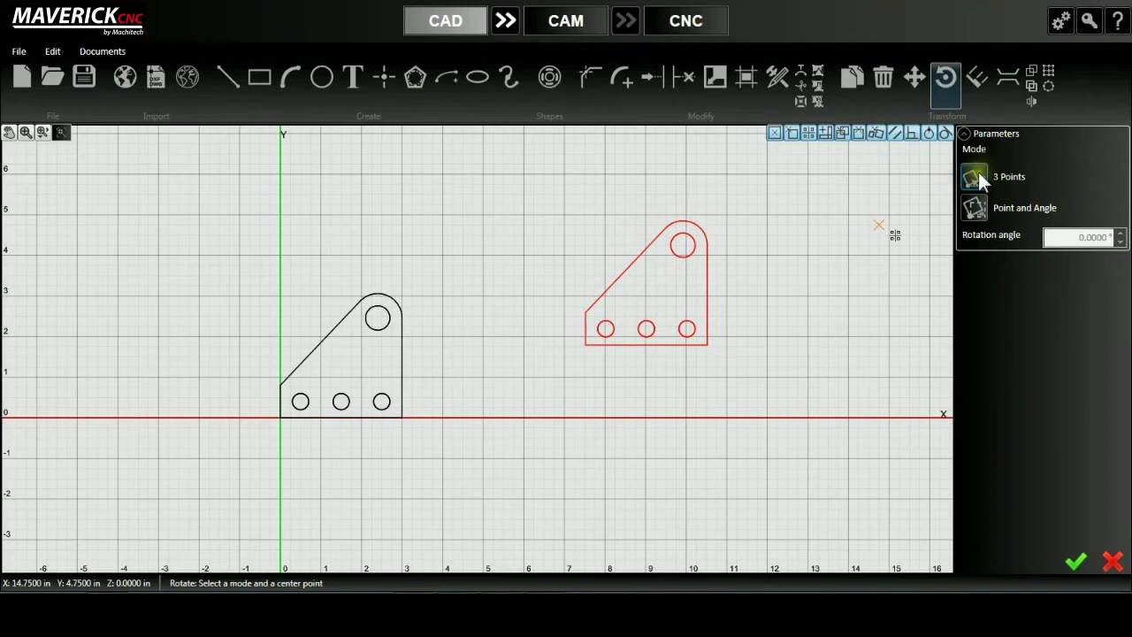
left_click(667, 286)
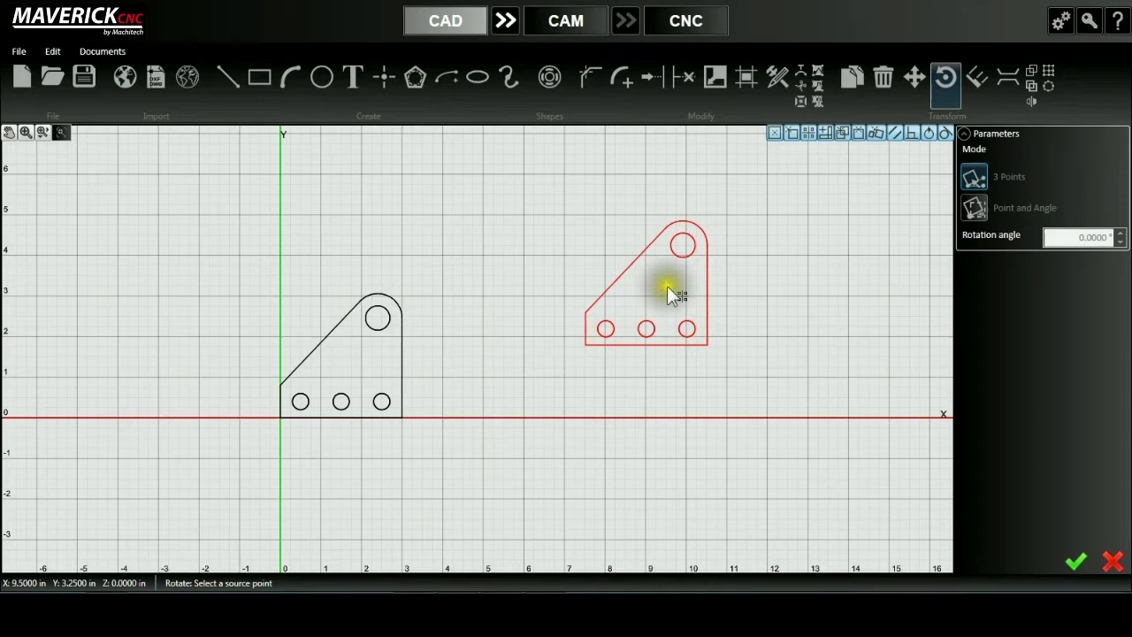
left_click(609, 220)
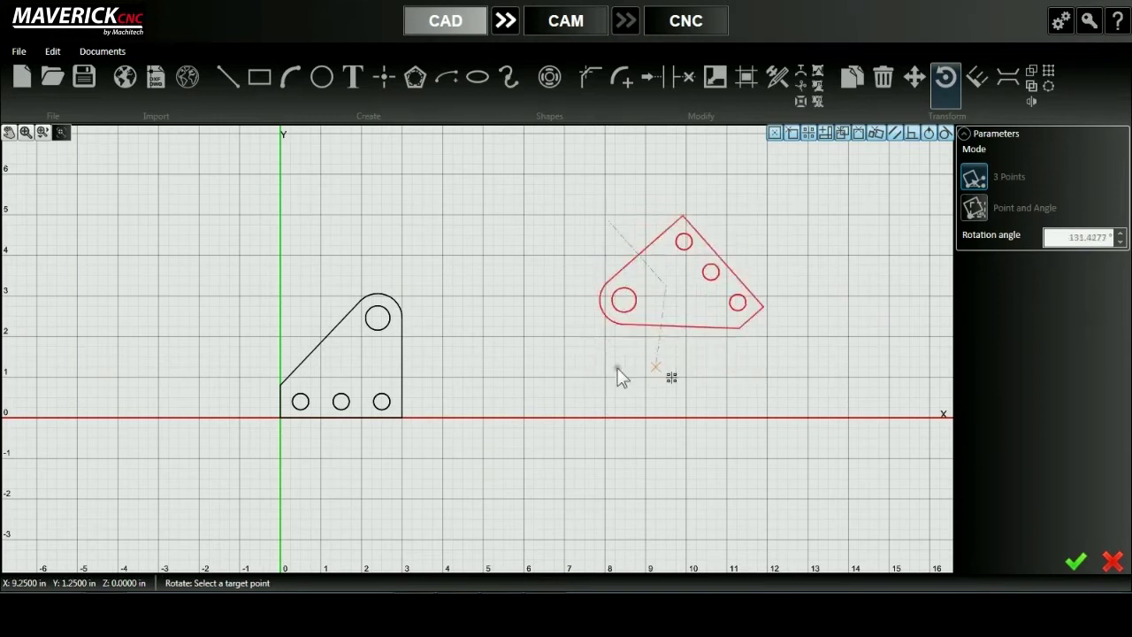
left_click(583, 361)
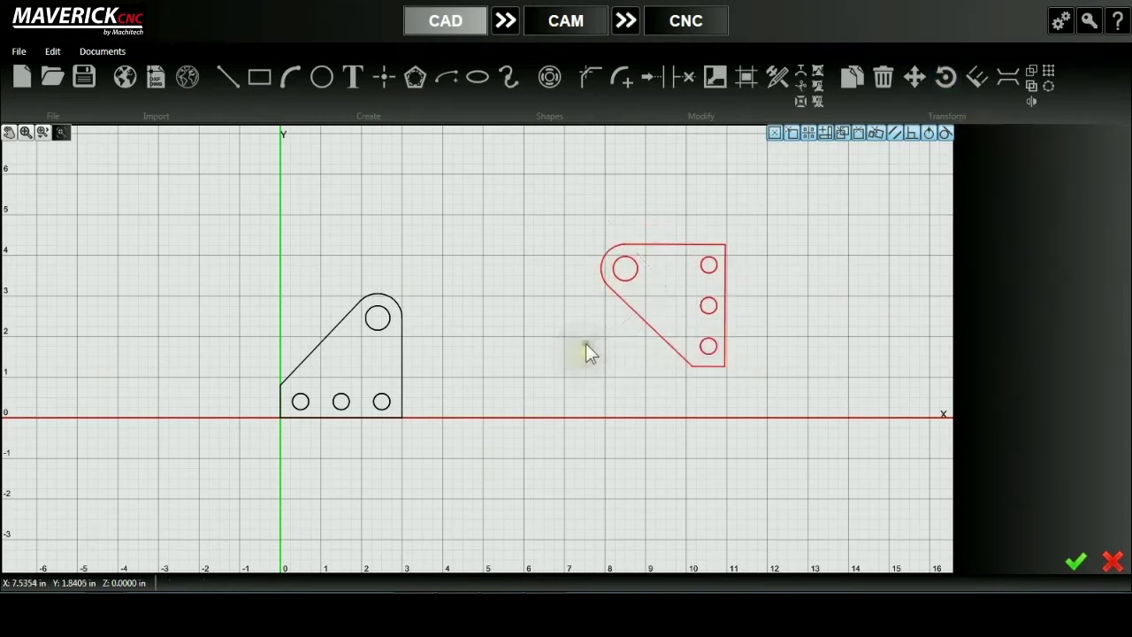
Step: Rotate the bracket copy by -75° around a point inside it, using the Point and Angle mode
left_click(952, 82)
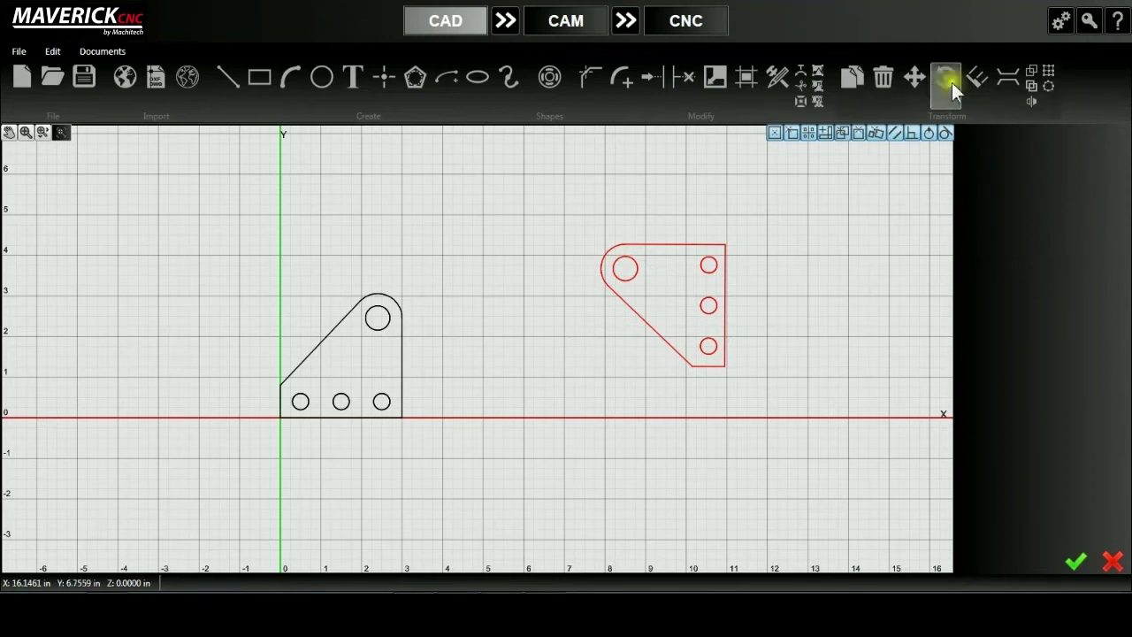
left_click(975, 208)
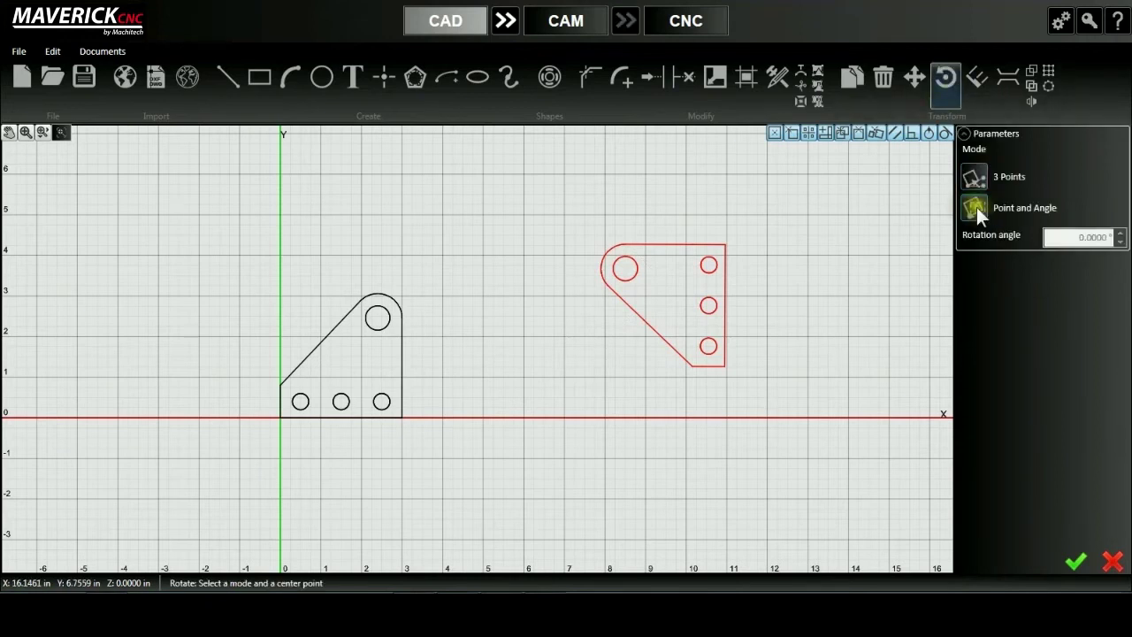
left_click(670, 299)
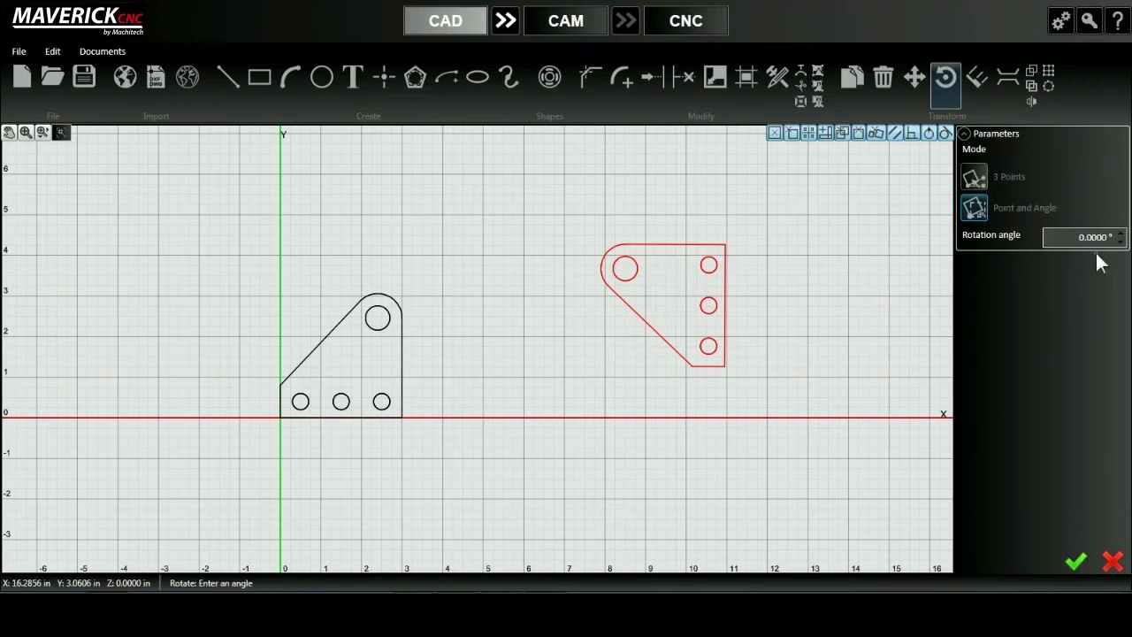
scroll(1118, 240, "up", 7)
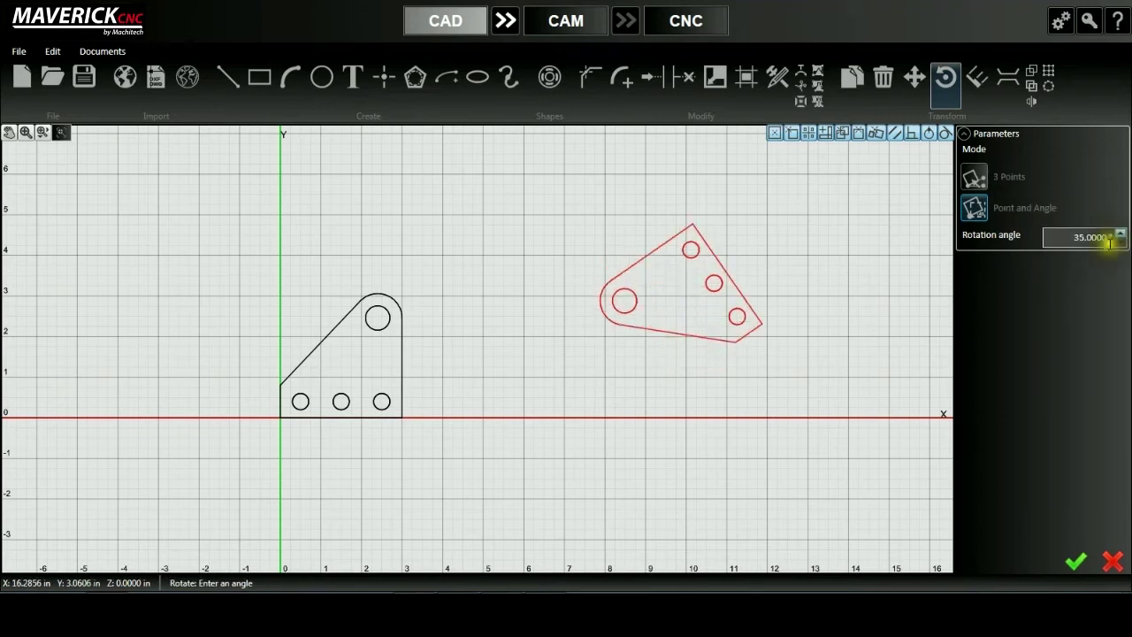
scroll(1118, 244, "down", 20)
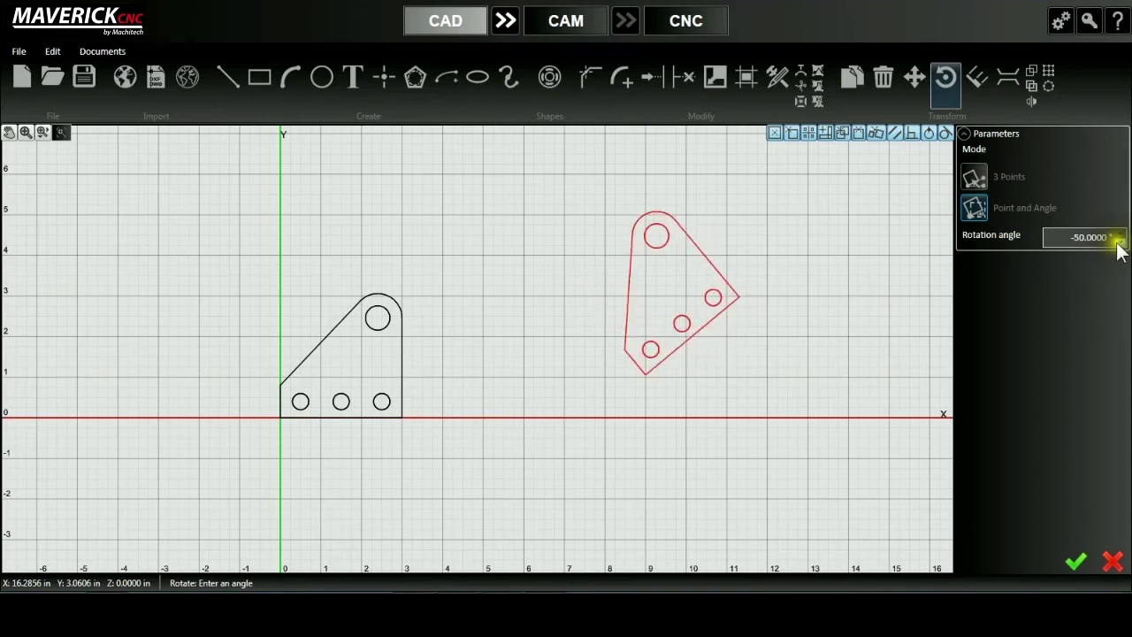
scroll(1118, 245, "down", 2)
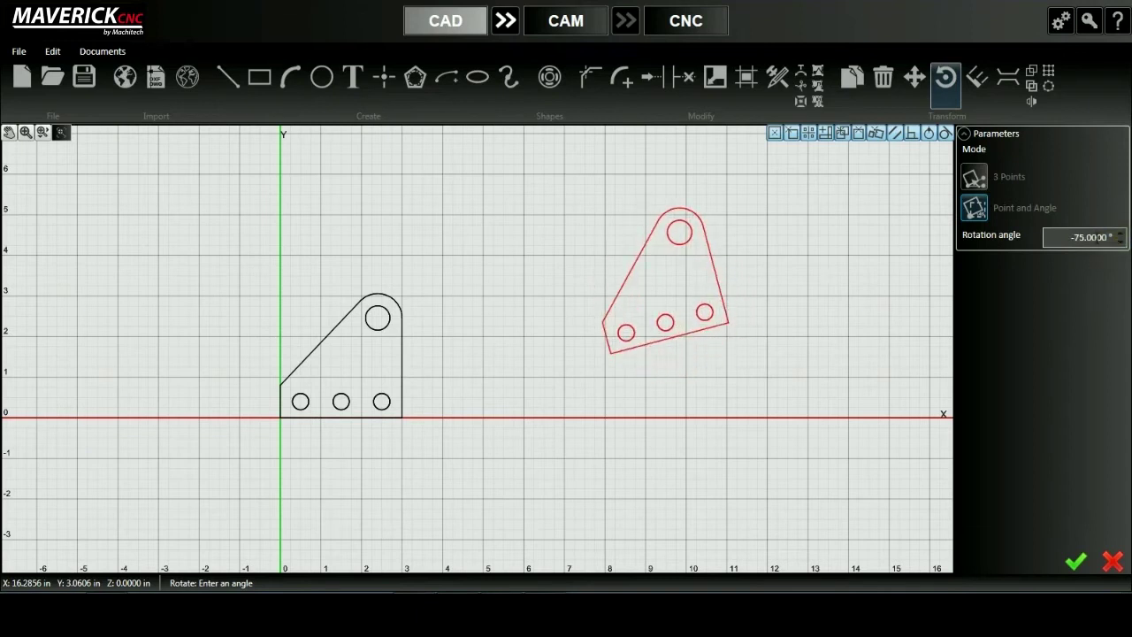
left_click(1075, 563)
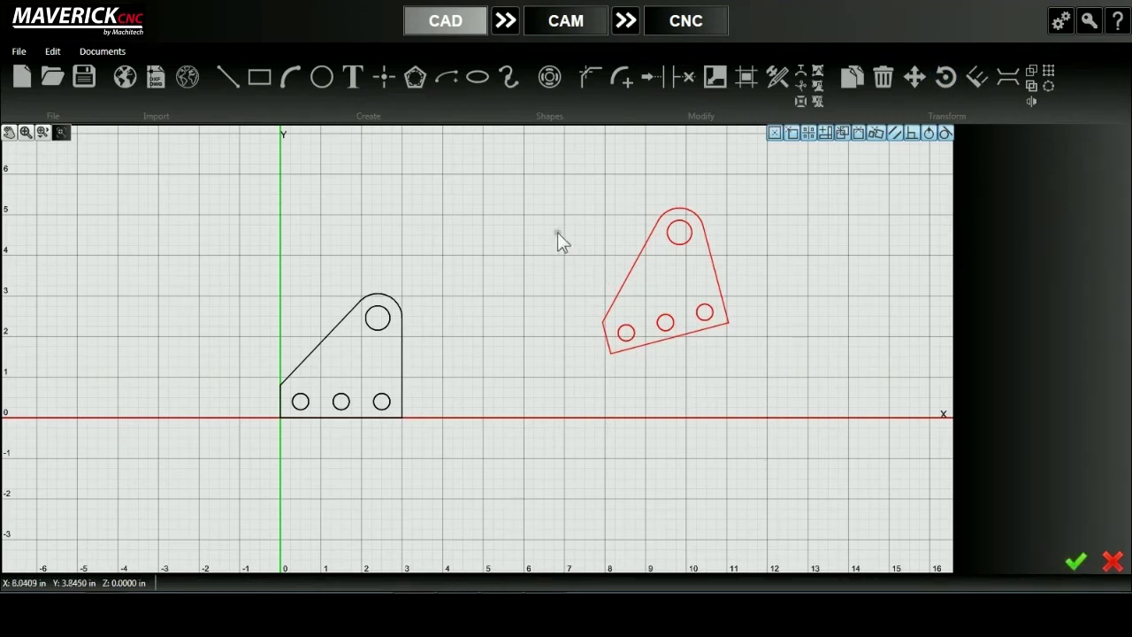
Step: Delete the rotated bracket copy, keeping only the original bracket at the origin
left_click_drag(584, 161, 787, 384)
left_click(884, 78)
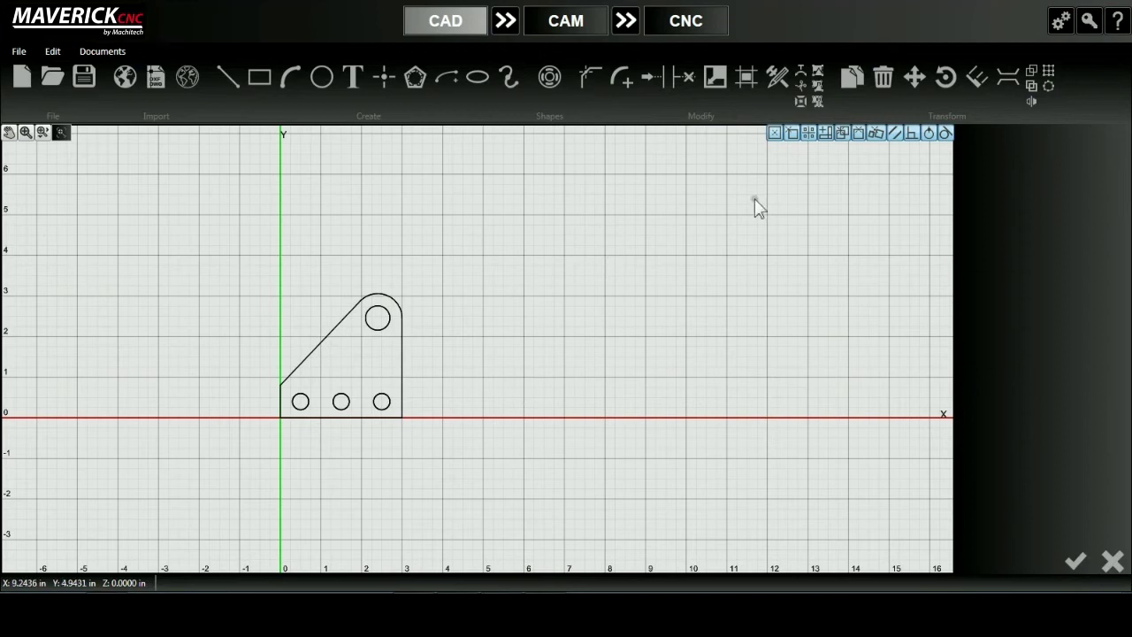
Step: Mirror the whole original bracket across a vertical line at X 4 in with Copy Object enabled, and clear the selection
left_click(1032, 101)
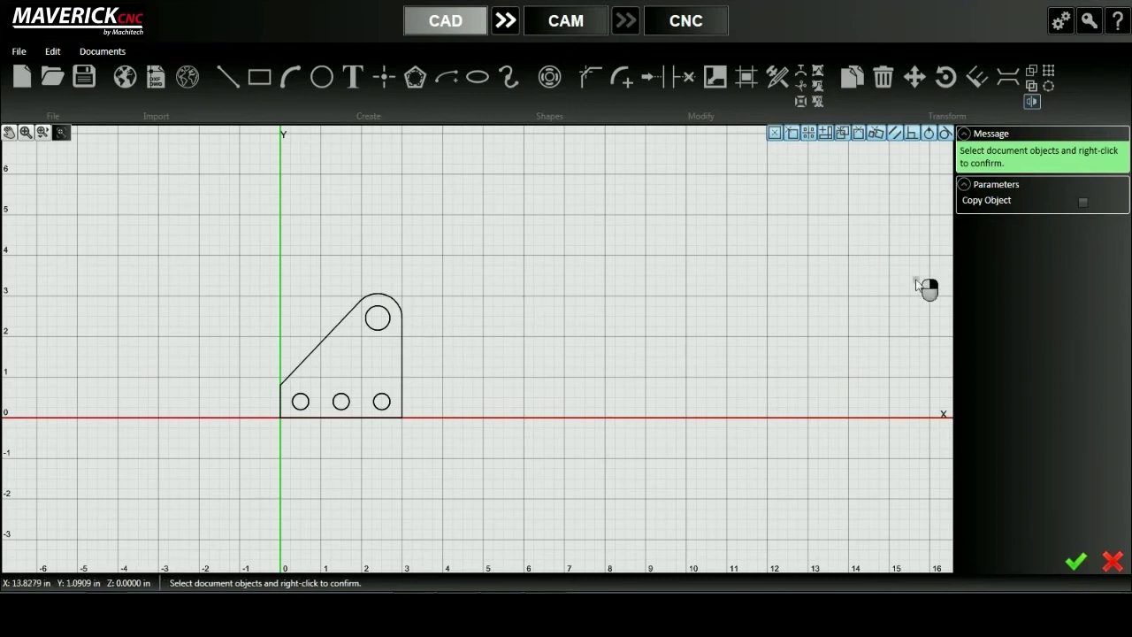
left_click_drag(250, 263, 445, 469)
right_click(359, 366)
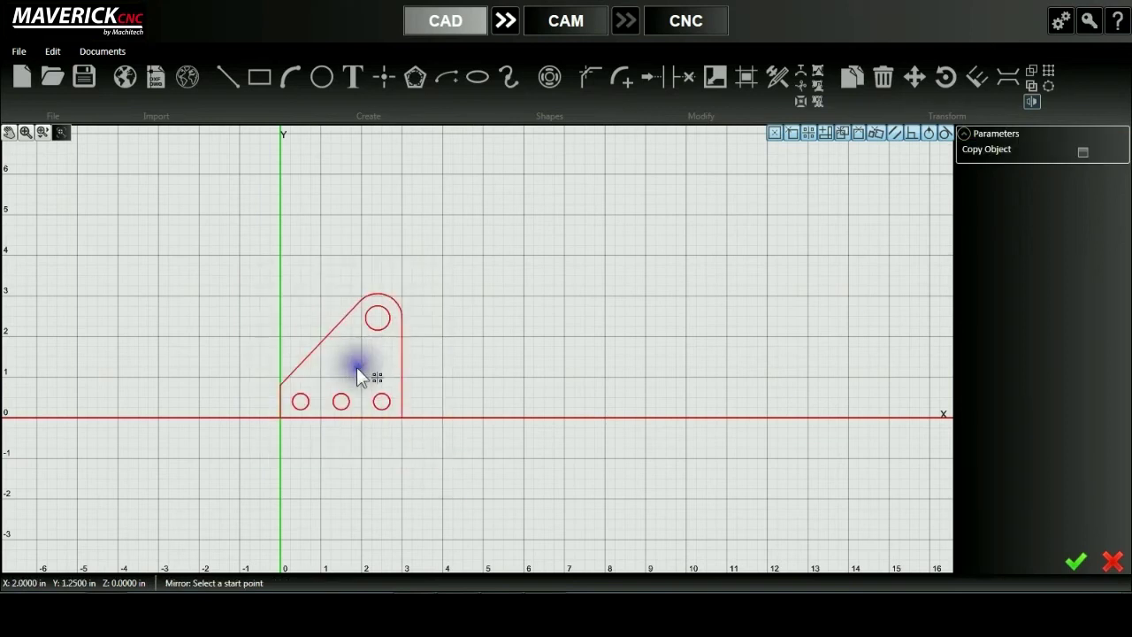
left_click(1081, 154)
left_click(443, 414)
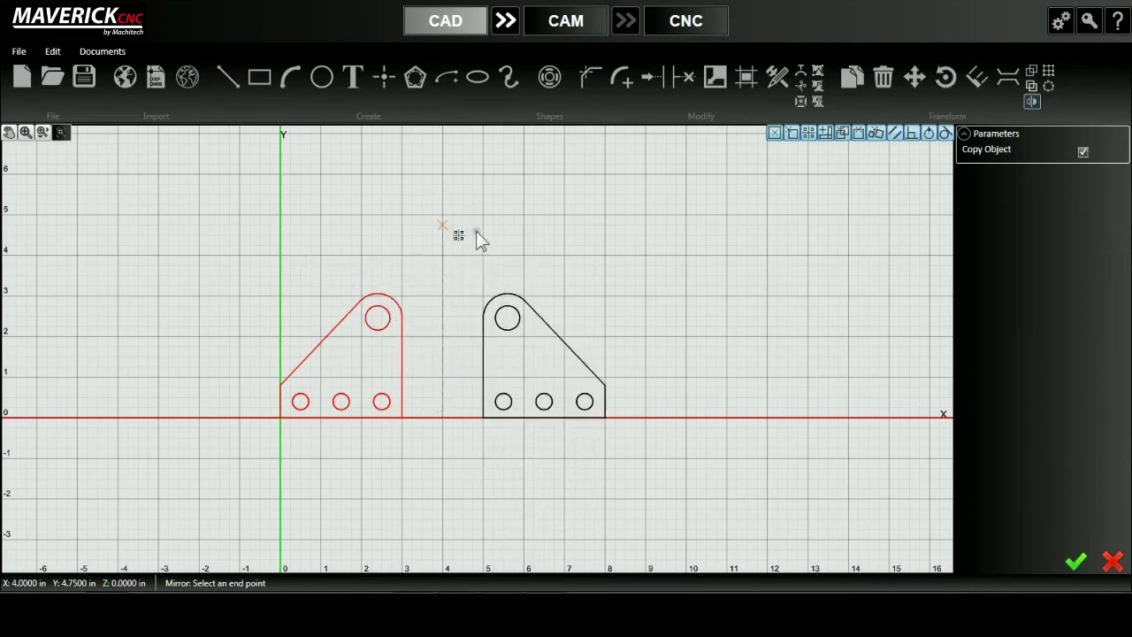
left_click(442, 295)
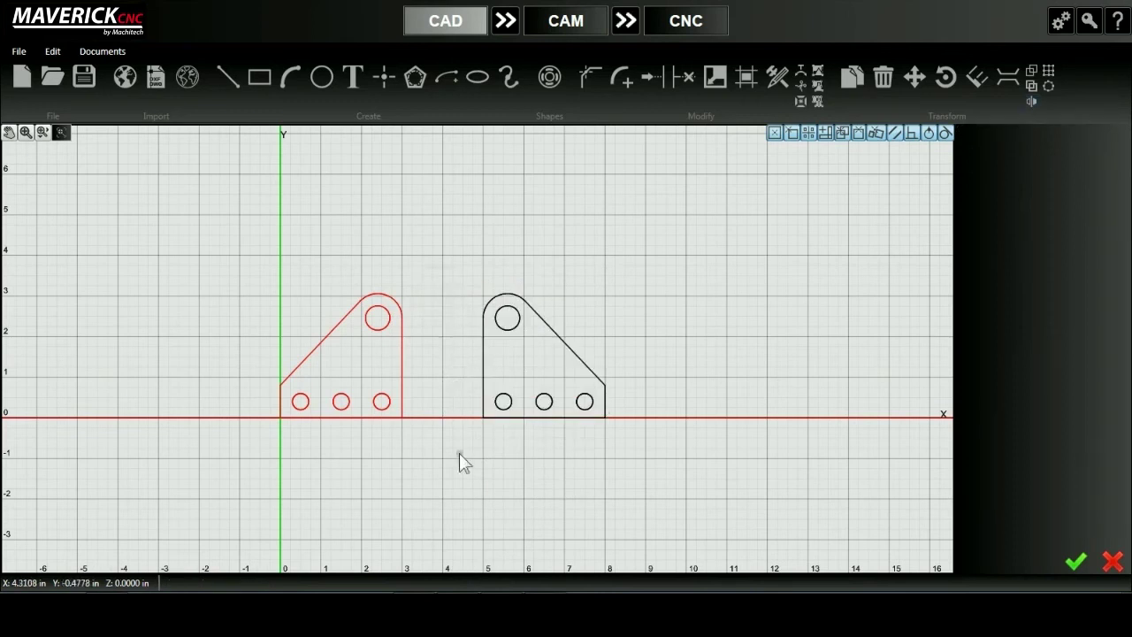
left_click(1075, 562)
left_click(689, 329)
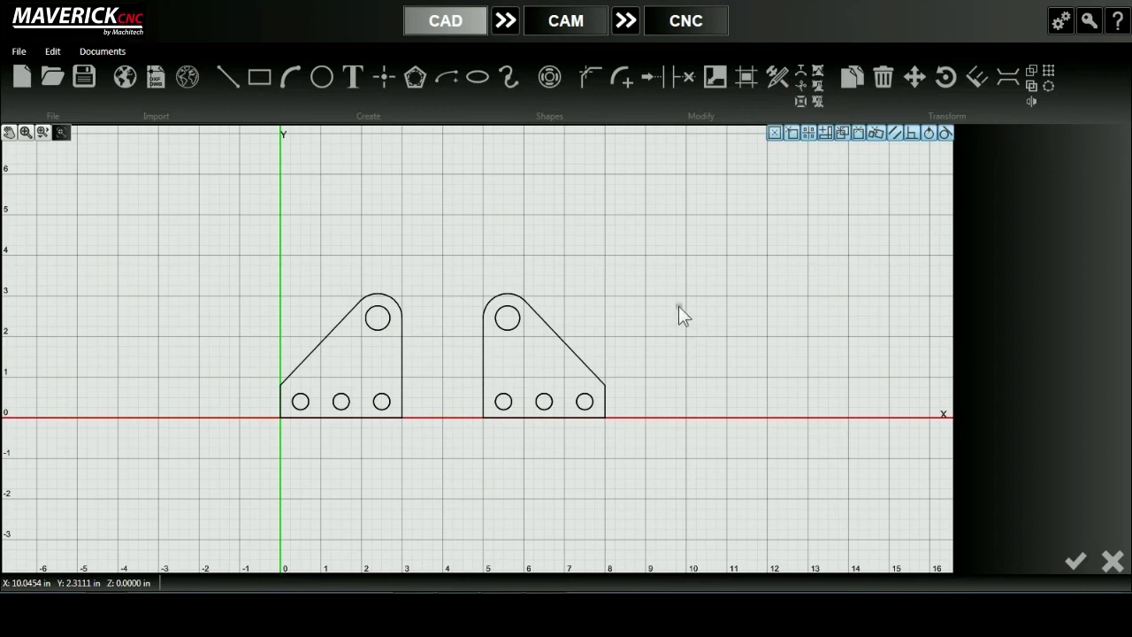
Step: Transfer the two mirrored brackets from CAD to CAM, and send the resulting job on to CNC
left_click(506, 25)
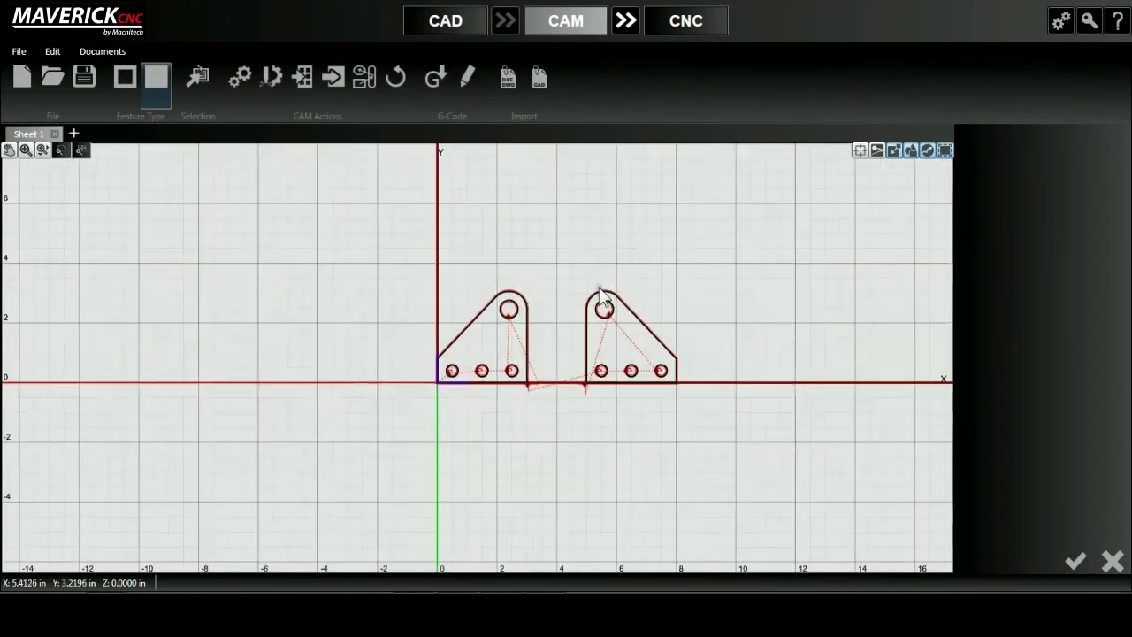
left_click(626, 22)
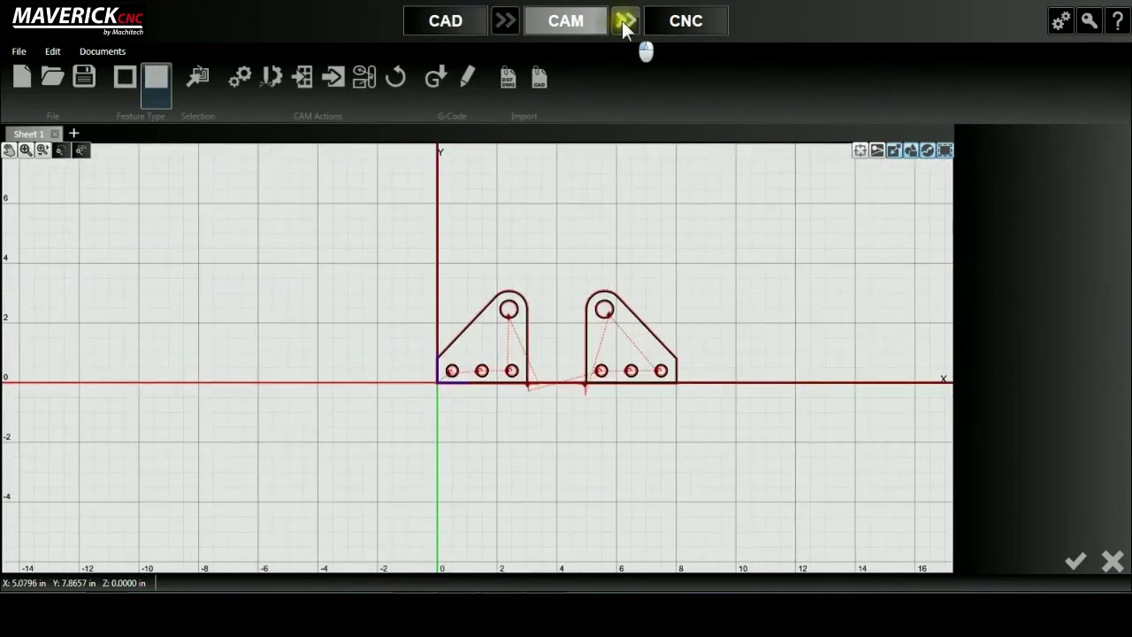